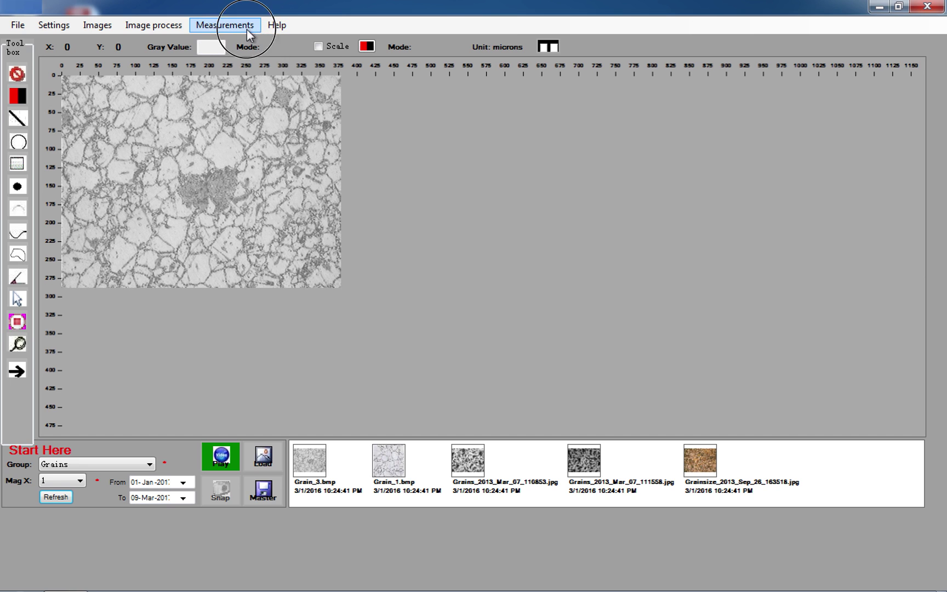
# Start a Grain Size analysis and run the Default preparation to trace boundaries red
pyautogui.click(224, 24)
pyautogui.click(253, 90)
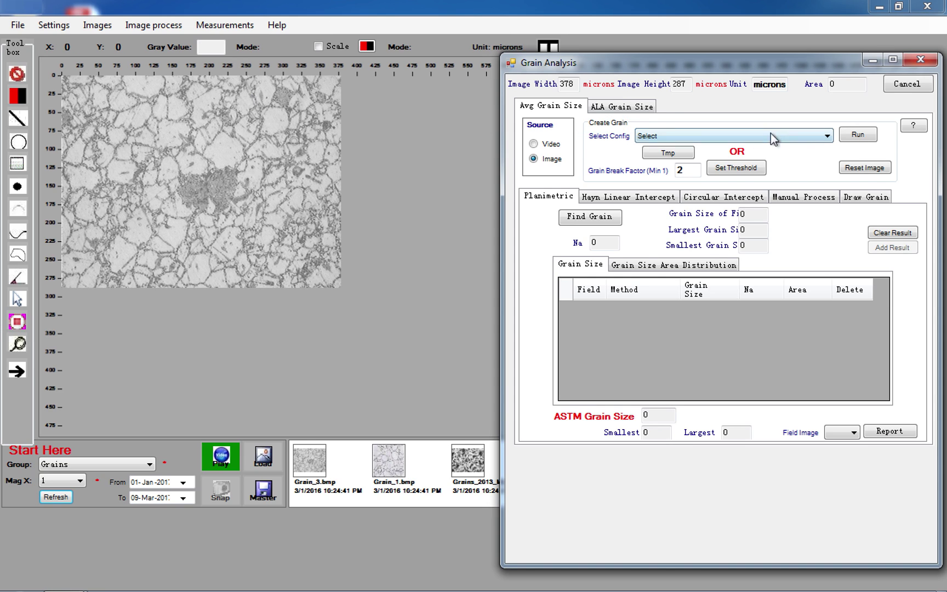
pyautogui.click(787, 136)
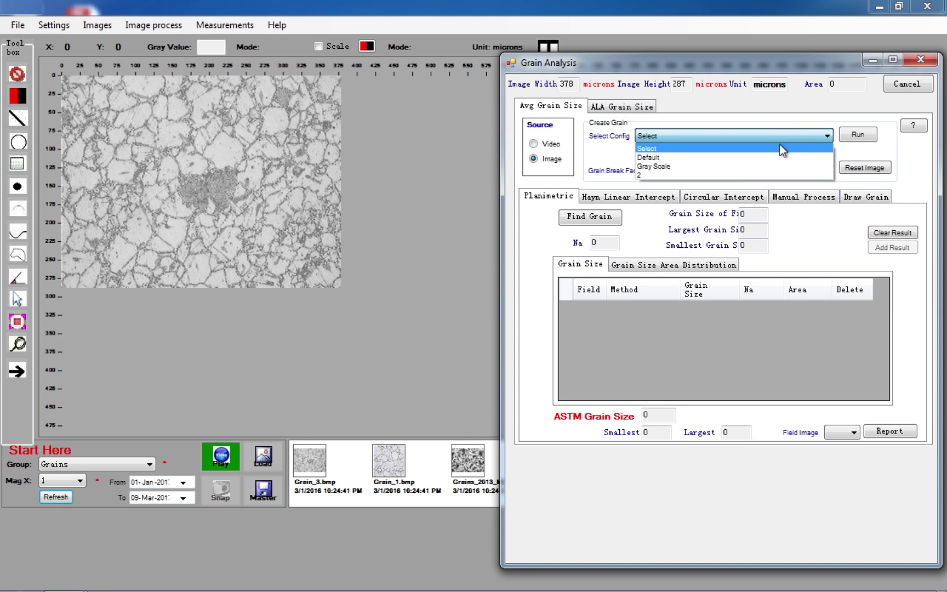
pyautogui.click(750, 157)
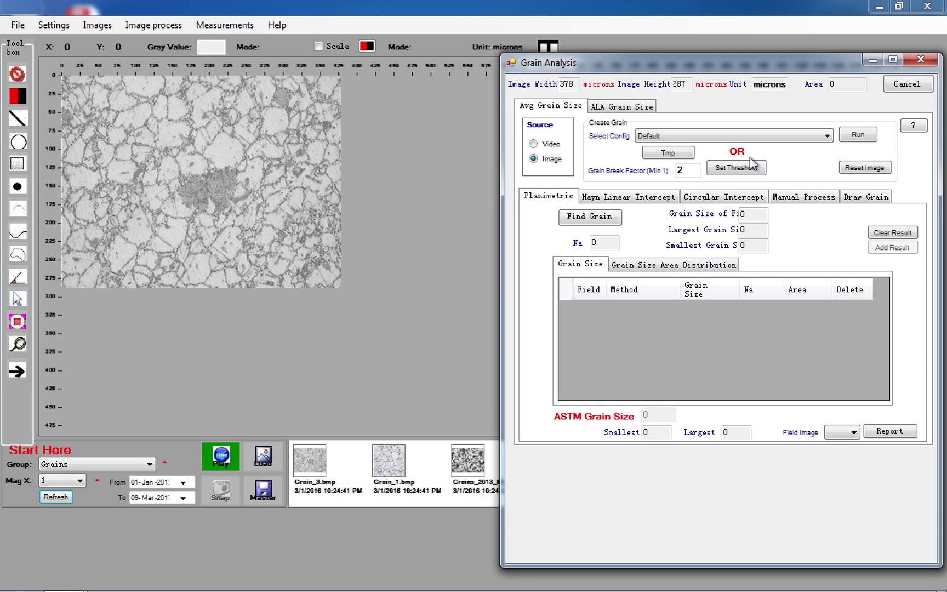
pyautogui.click(857, 135)
# Record planimetric grain sizes 9 and 7.5 for the micrograph and Grain_1.bmp, then show area distribution
pyautogui.click(590, 217)
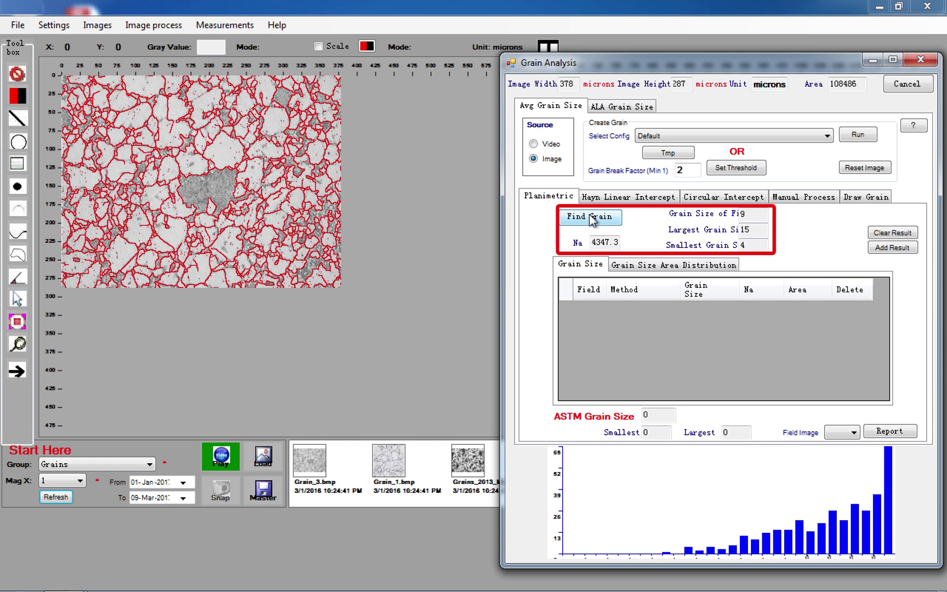
pyautogui.click(894, 249)
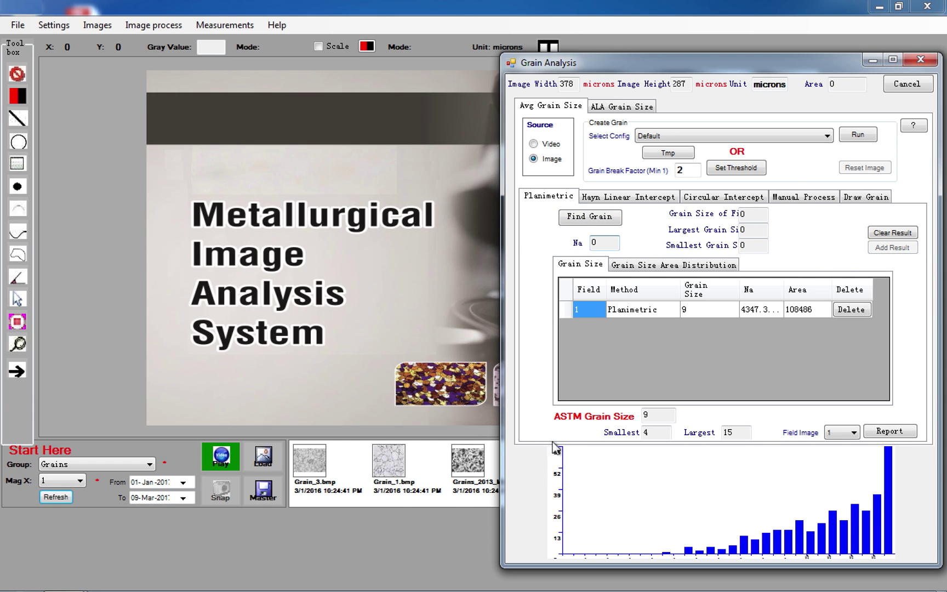
pyautogui.doubleClick(390, 474)
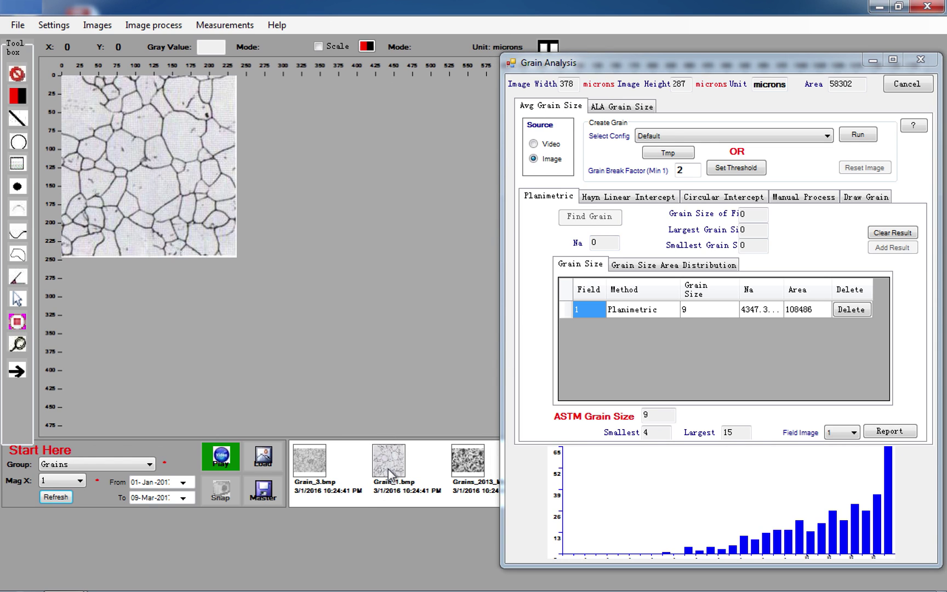
pyautogui.click(853, 134)
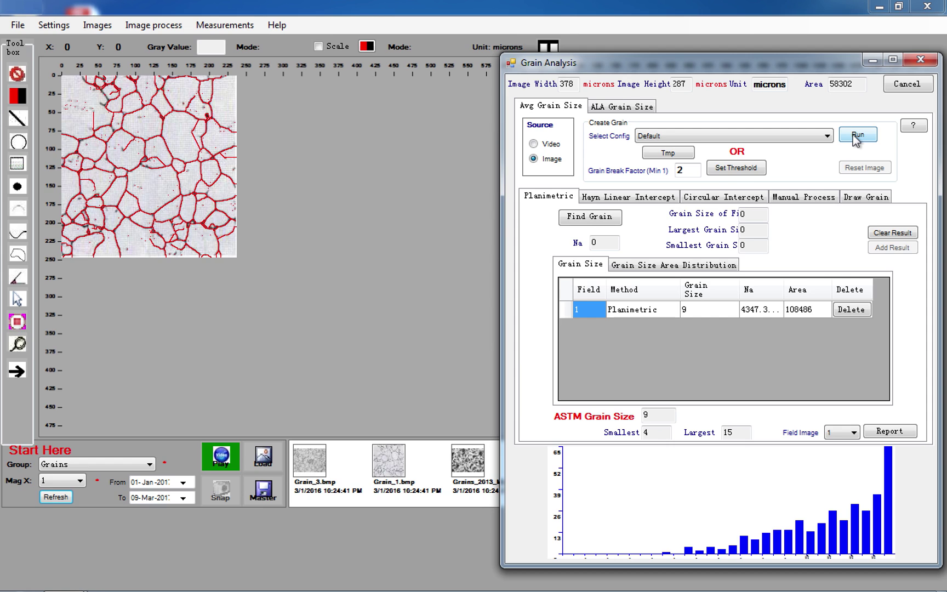
pyautogui.click(590, 217)
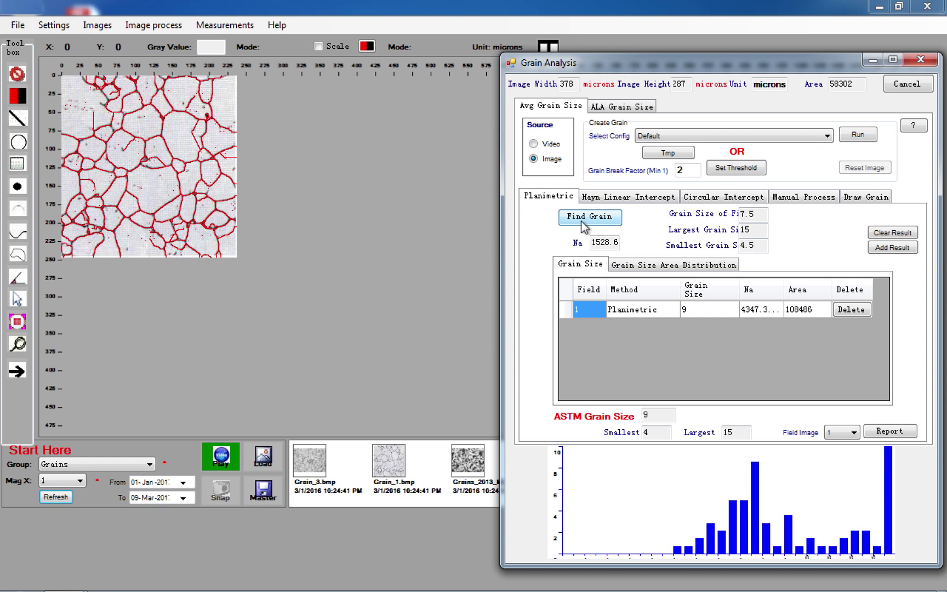
pyautogui.click(893, 247)
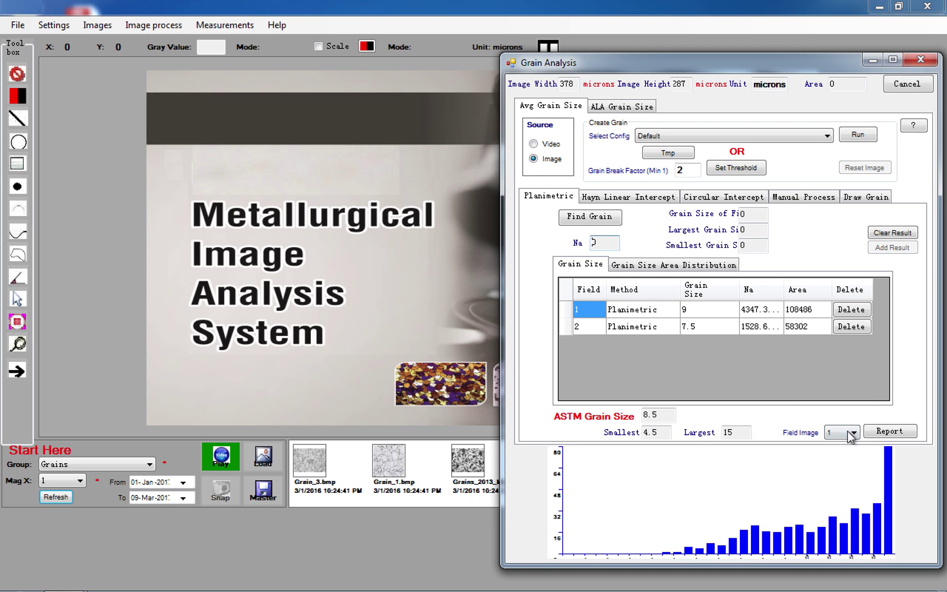
pyautogui.click(702, 268)
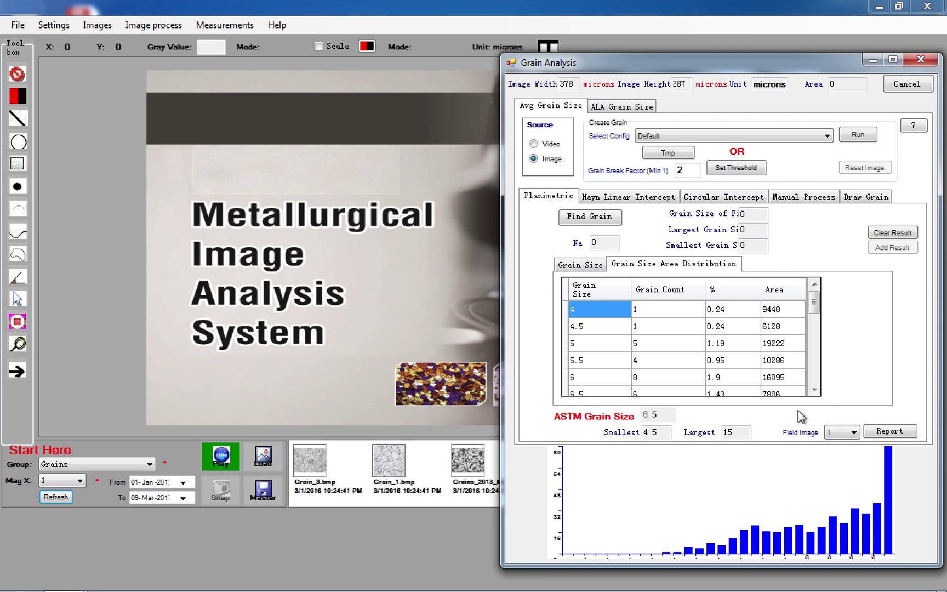
# Create a PDF planimetric grain-size report for all fields with the remark 'ok'
pyautogui.click(855, 433)
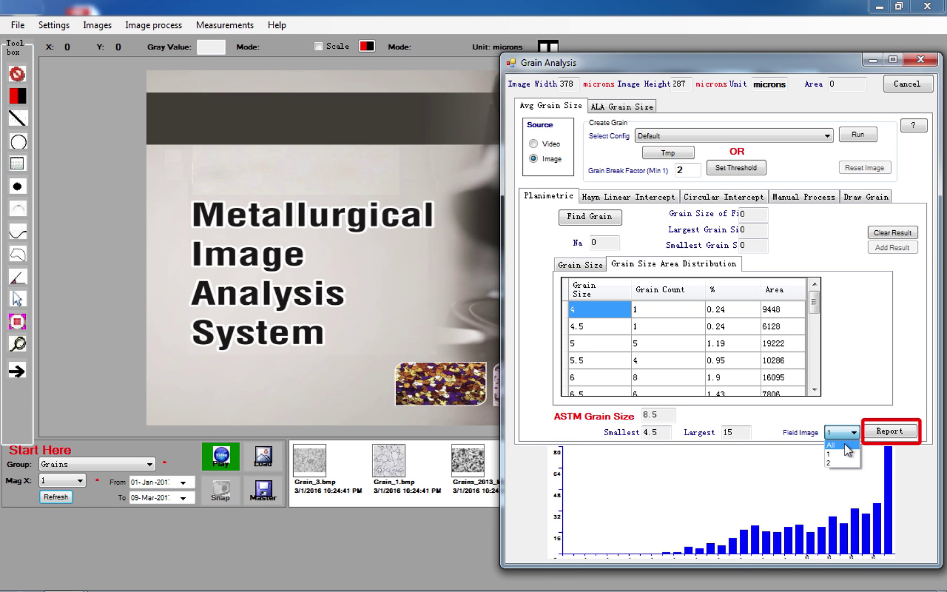
pyautogui.click(836, 445)
pyautogui.click(891, 431)
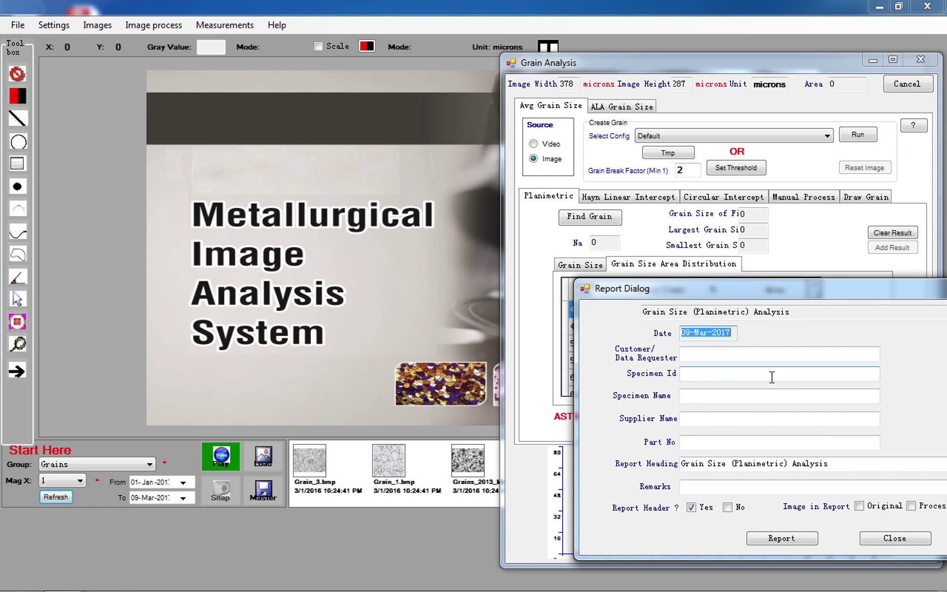
pyautogui.click(710, 483)
pyautogui.write('ok')
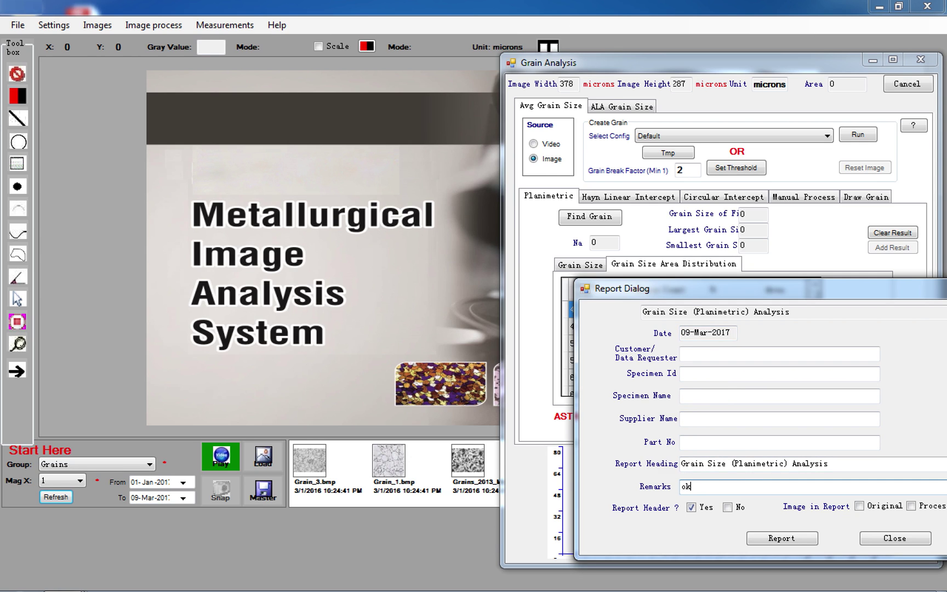
pyautogui.click(803, 538)
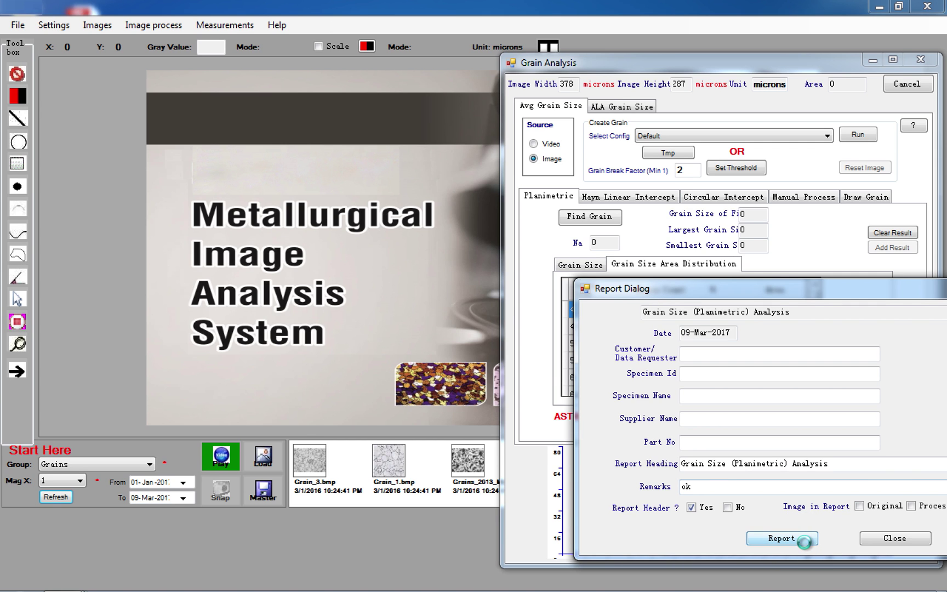
pyautogui.click(582, 353)
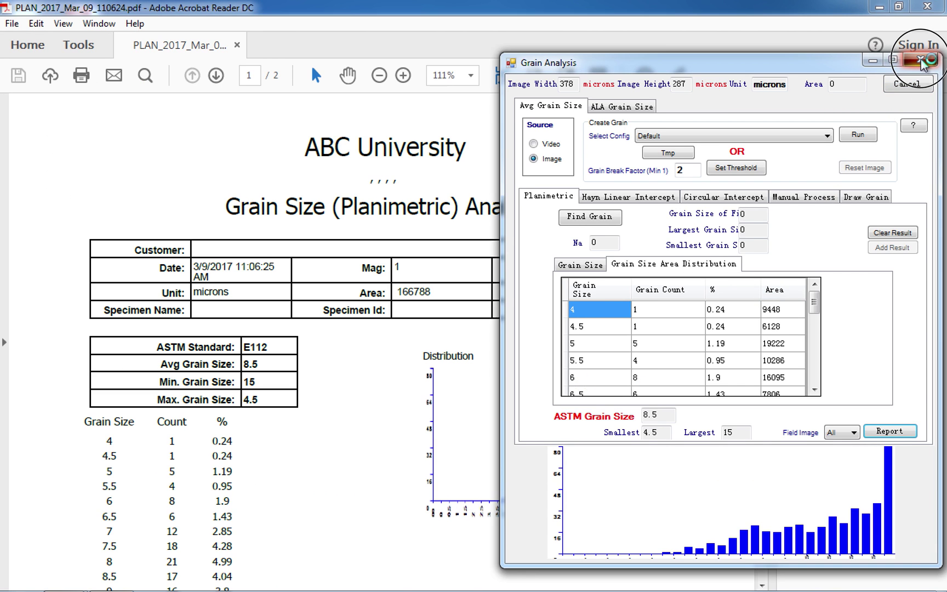
# Review the two-page PDF report in Acrobat, then return to the analysis program
pyautogui.click(921, 61)
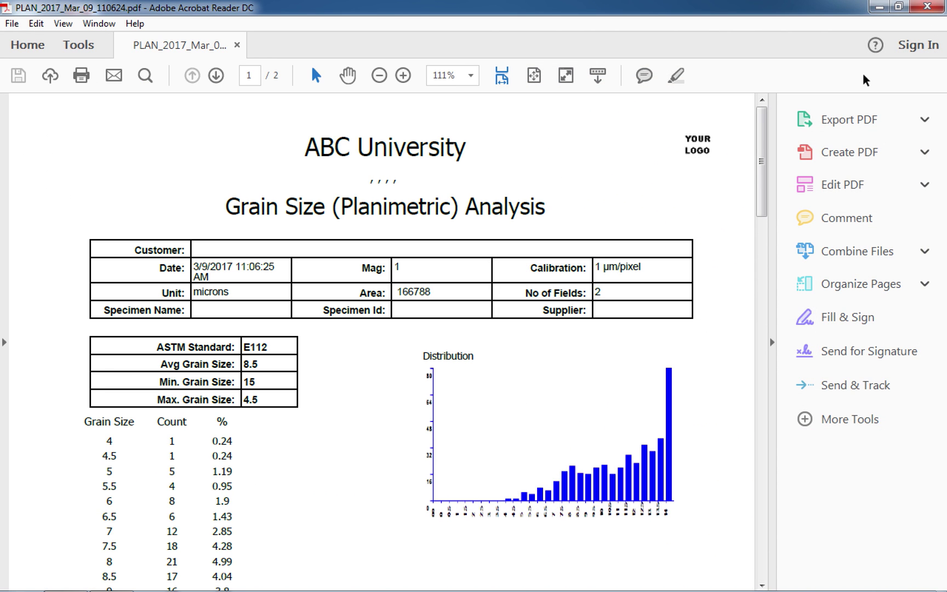
pyautogui.moveTo(763, 149)
pyautogui.mouseDown()
pyautogui.moveTo(740, 310)
pyautogui.moveTo(762, 426)
pyautogui.mouseUp()
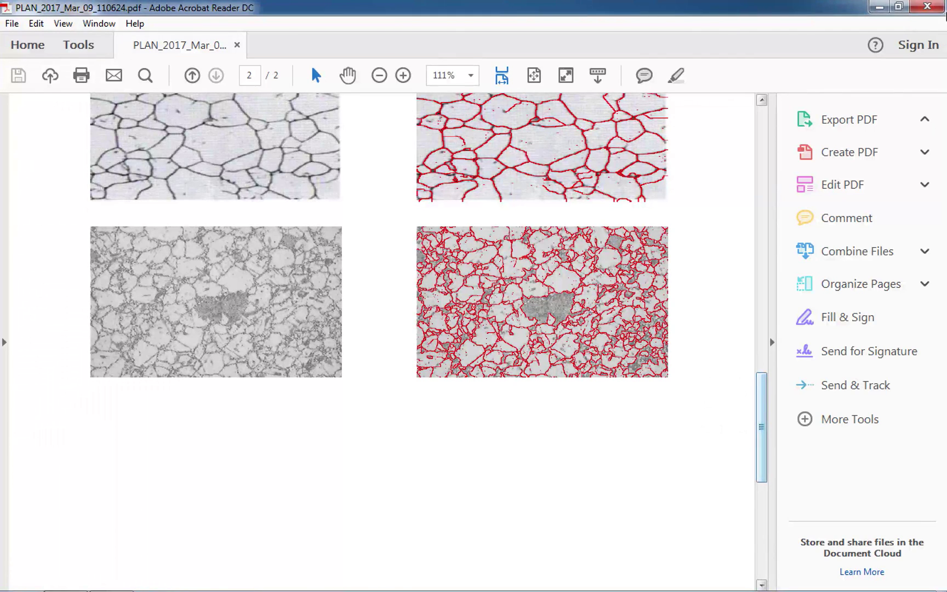
pyautogui.hotkey('alt', 'Tab')
# Start a Heyn linear intercept analysis with the Default configuration and bring up the threshold histogram
pyautogui.click(225, 25)
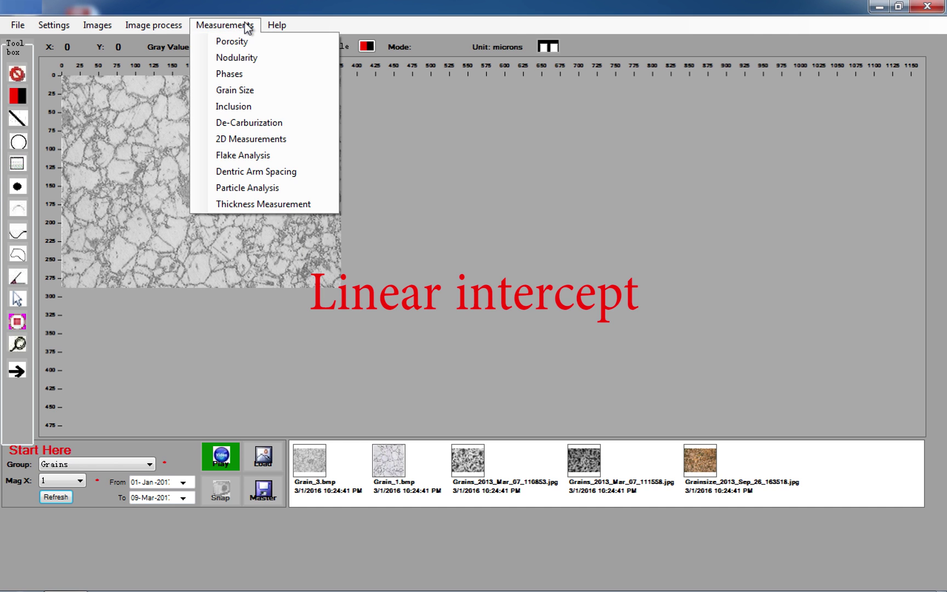
pyautogui.click(238, 89)
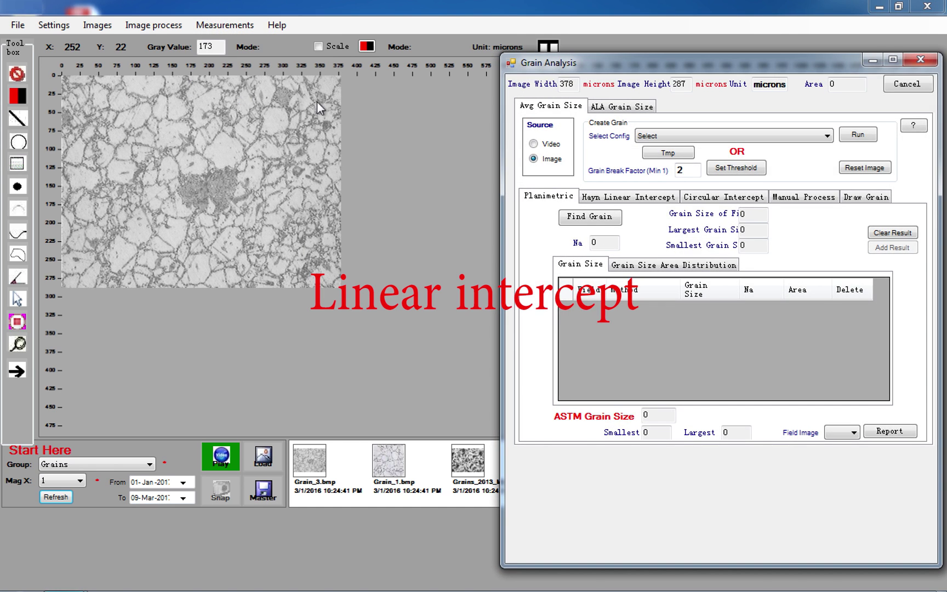
pyautogui.click(629, 198)
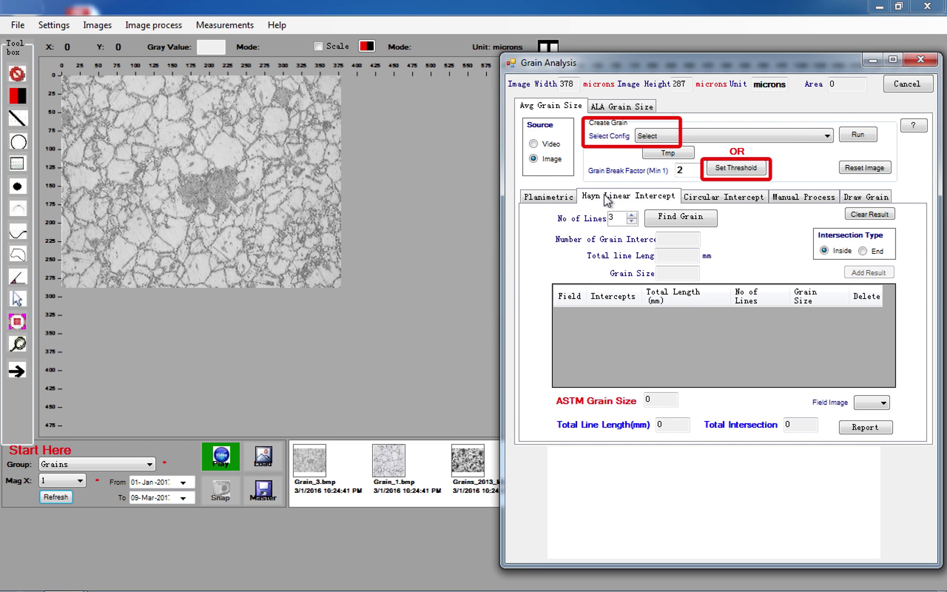
pyautogui.click(807, 136)
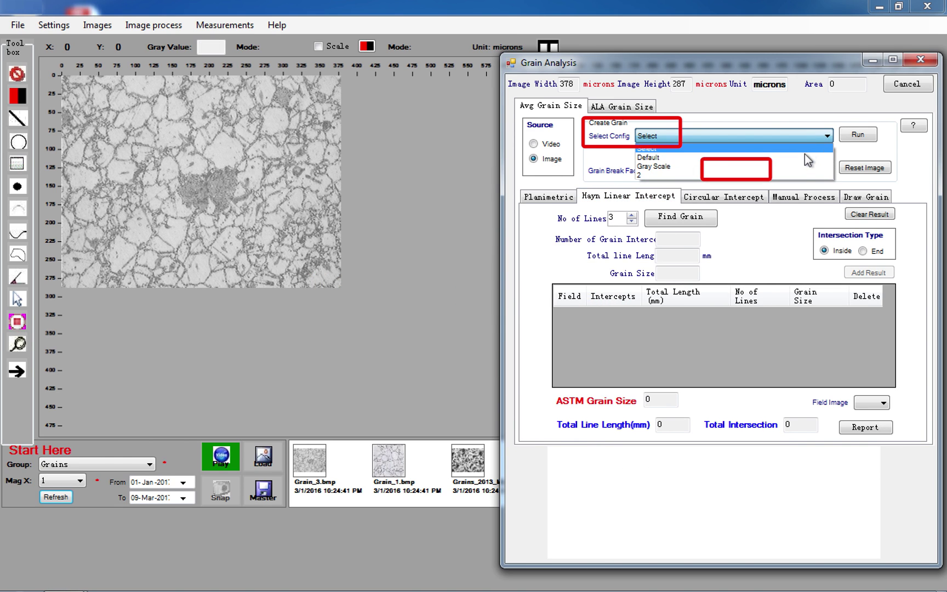
pyautogui.click(805, 161)
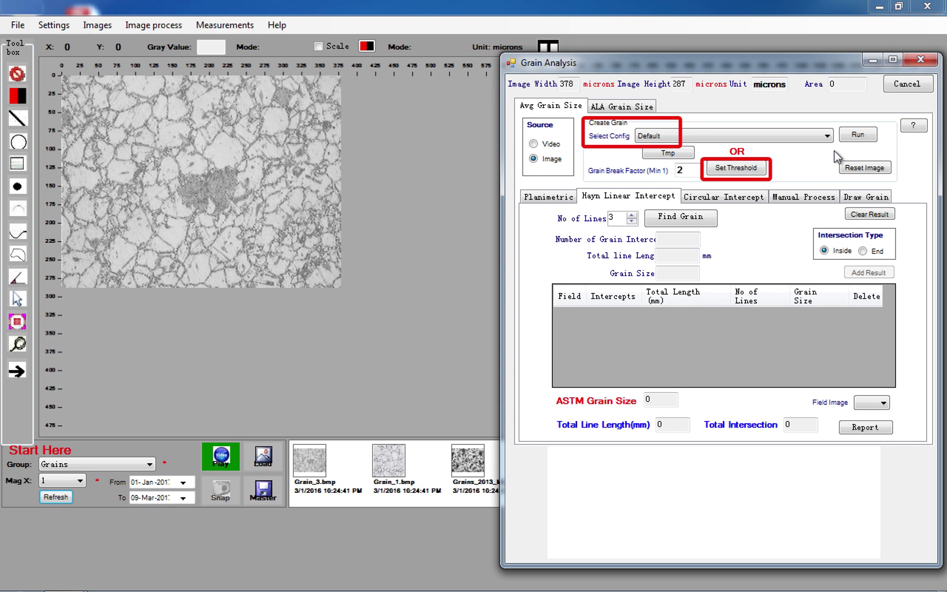
pyautogui.click(737, 169)
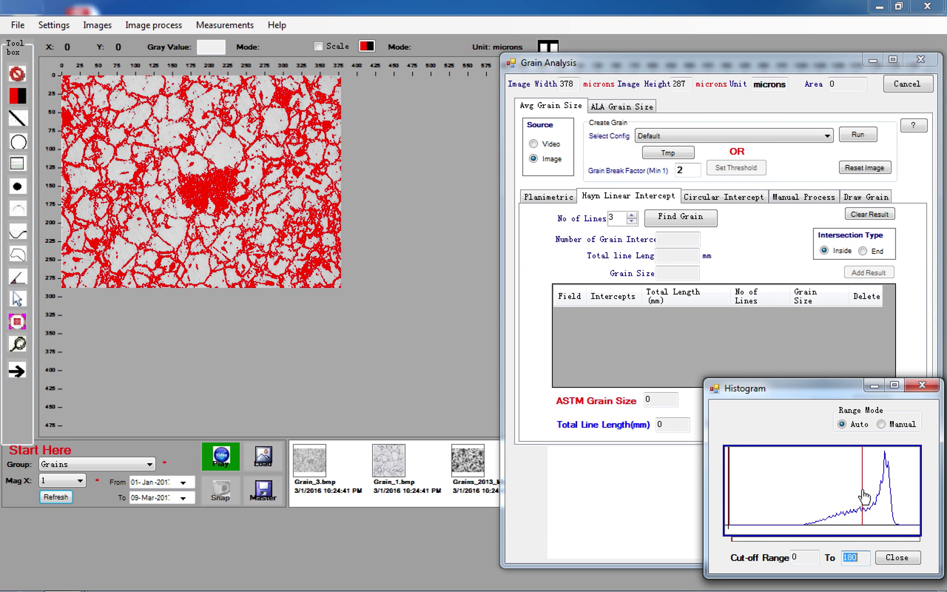
# Set the boundary threshold's upper cut-off to 173 so boundaries show red
pyautogui.moveTo(864, 496)
pyautogui.mouseDown()
pyautogui.moveTo(876, 498)
pyautogui.moveTo(838, 484)
pyautogui.moveTo(860, 486)
pyautogui.mouseUp()
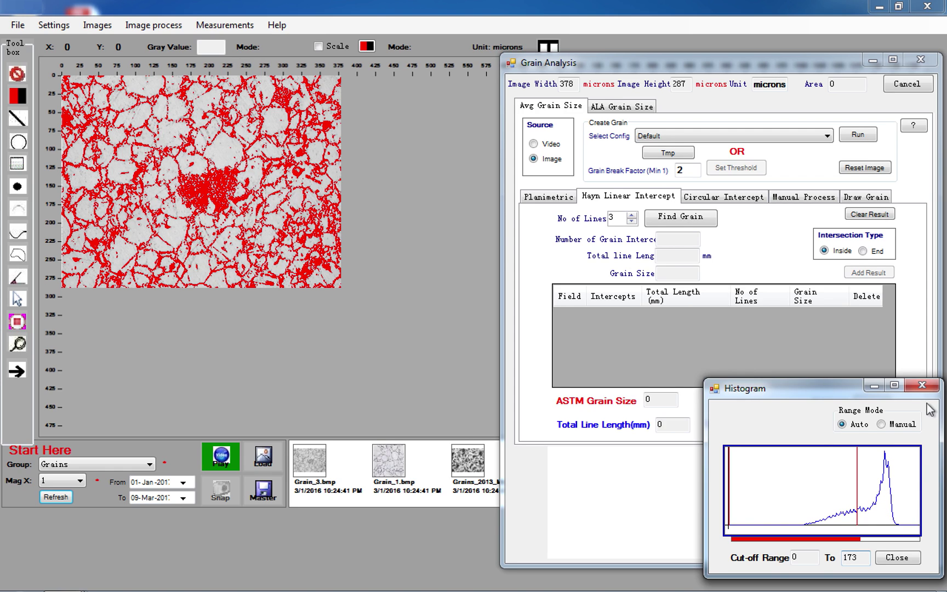
# Use 10 intercept lines and record 329.5 intersections over 3.78 mm, ASTM 9.5
pyautogui.click(922, 385)
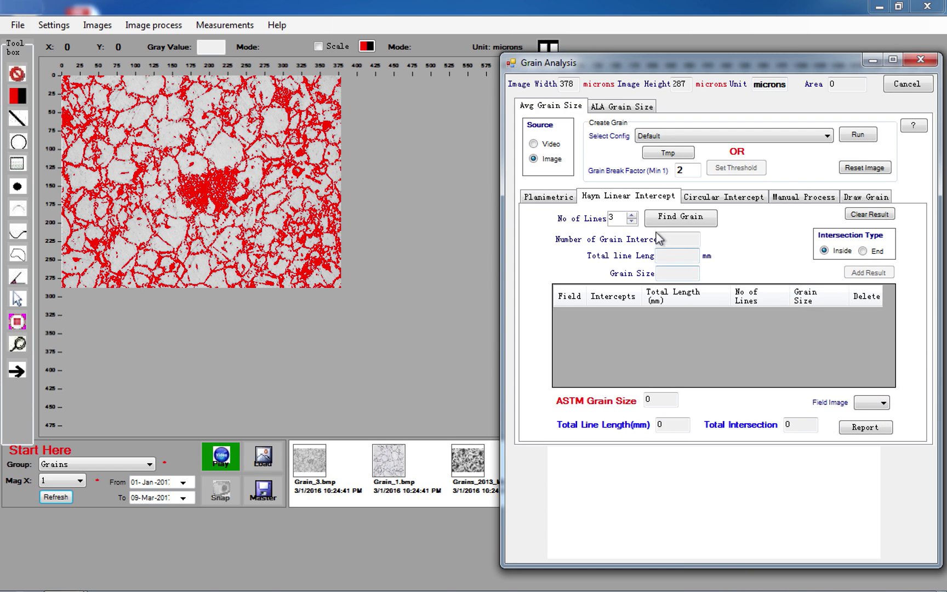
pyautogui.click(632, 213)
pyautogui.click(633, 213)
pyautogui.click(632, 215)
pyautogui.click(632, 214)
pyautogui.click(700, 220)
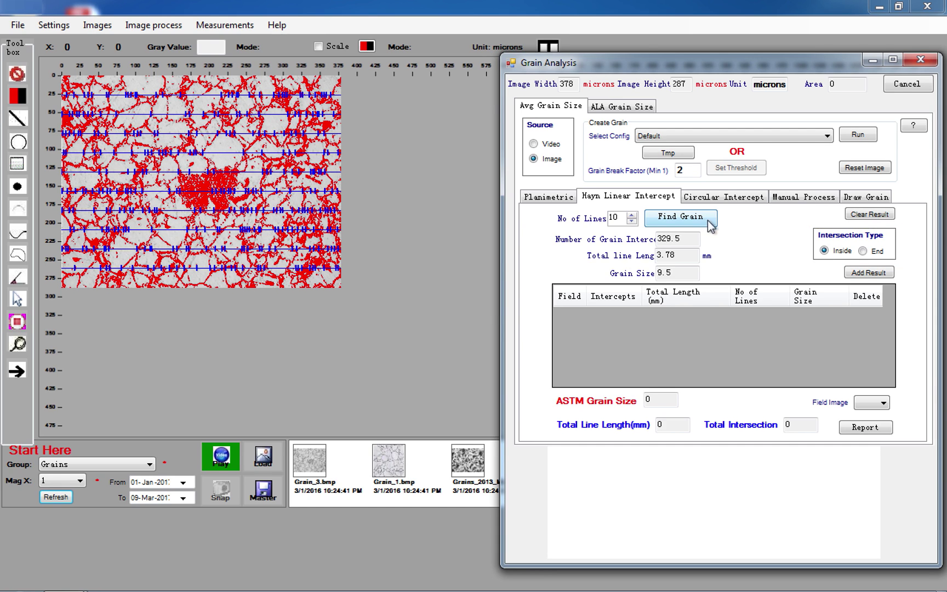
pyautogui.click(870, 272)
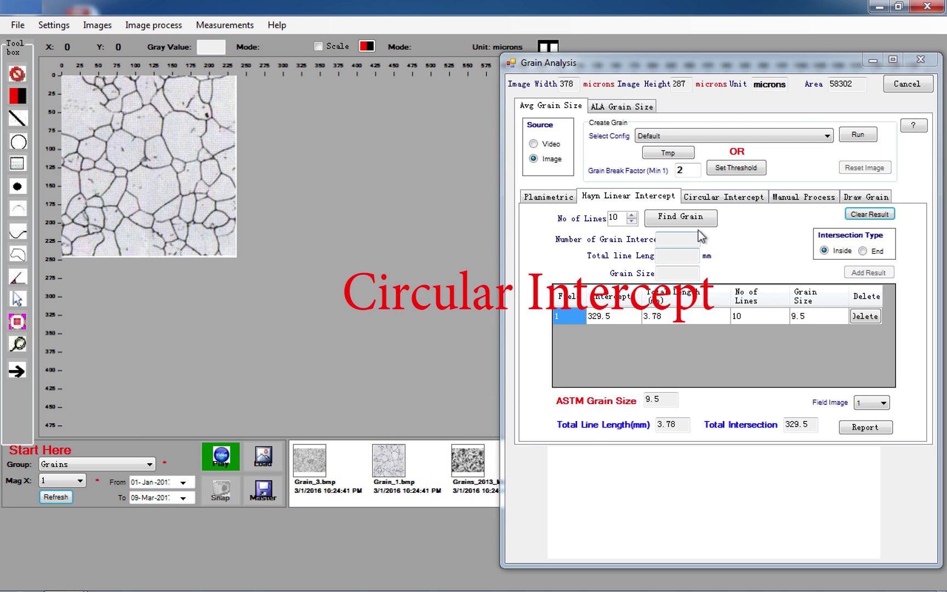
# Record an Abrams circular intercept result of 58 intercepts (ASTM 7.5), then load Grain_3
pyautogui.click(729, 200)
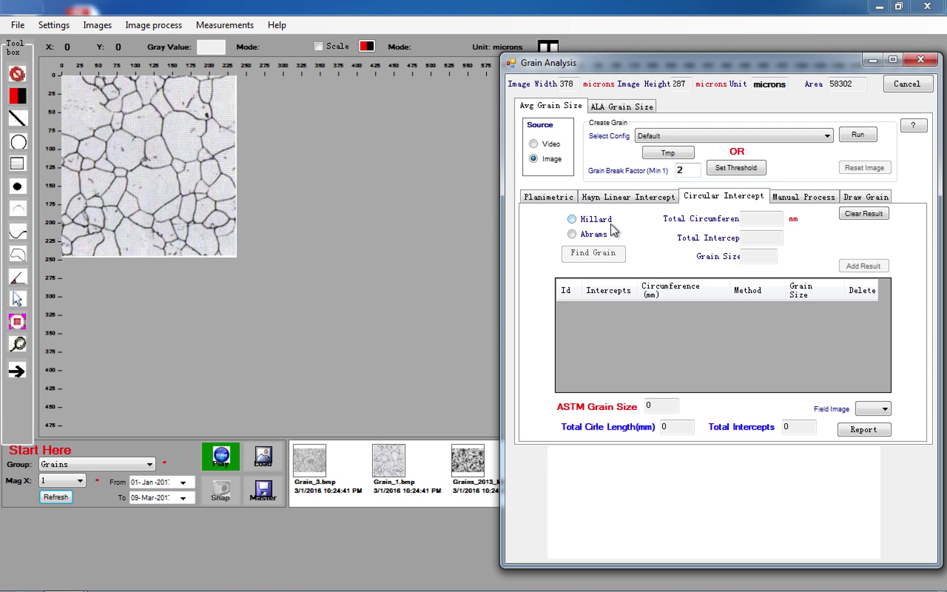
pyautogui.click(855, 137)
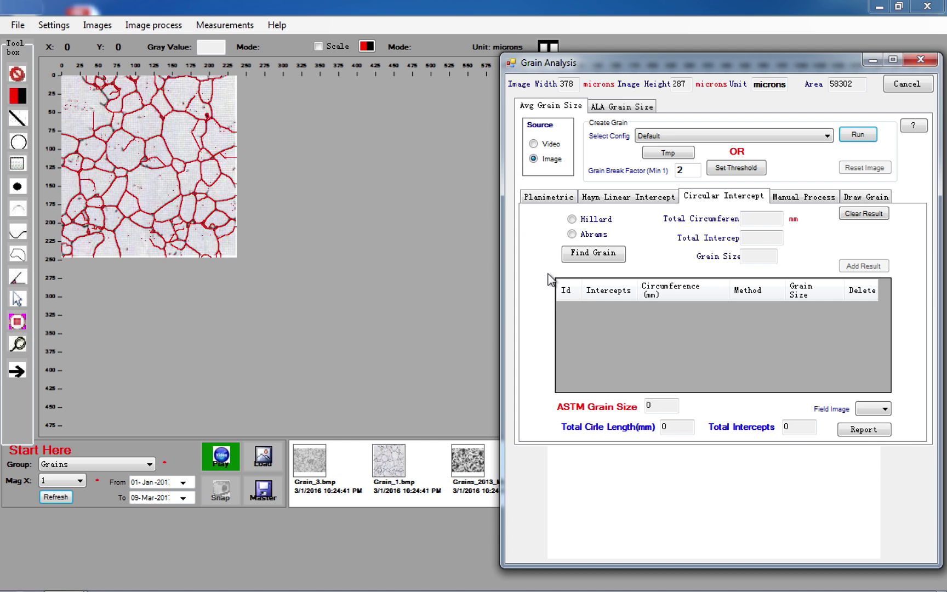
pyautogui.click(573, 219)
pyautogui.click(592, 234)
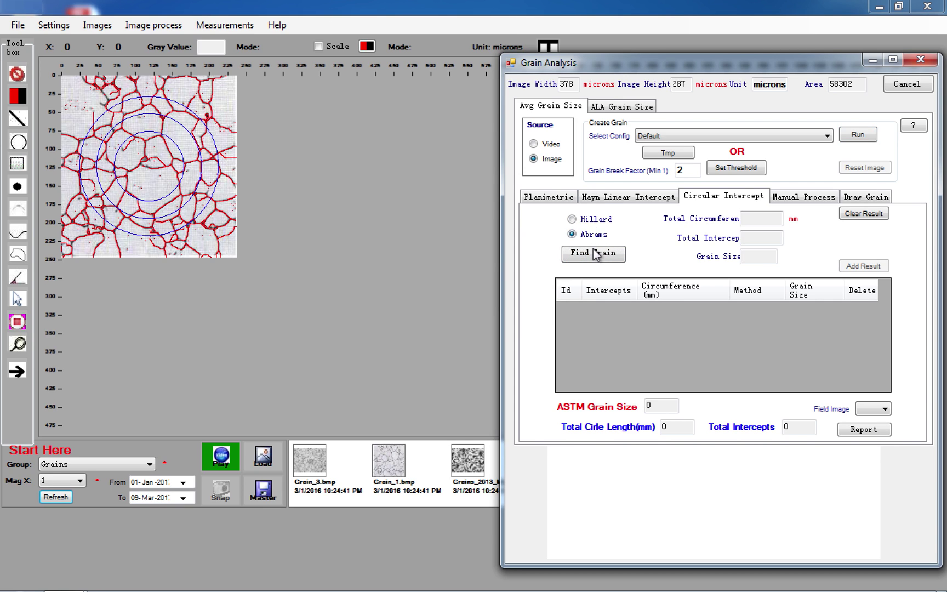
pyautogui.click(593, 252)
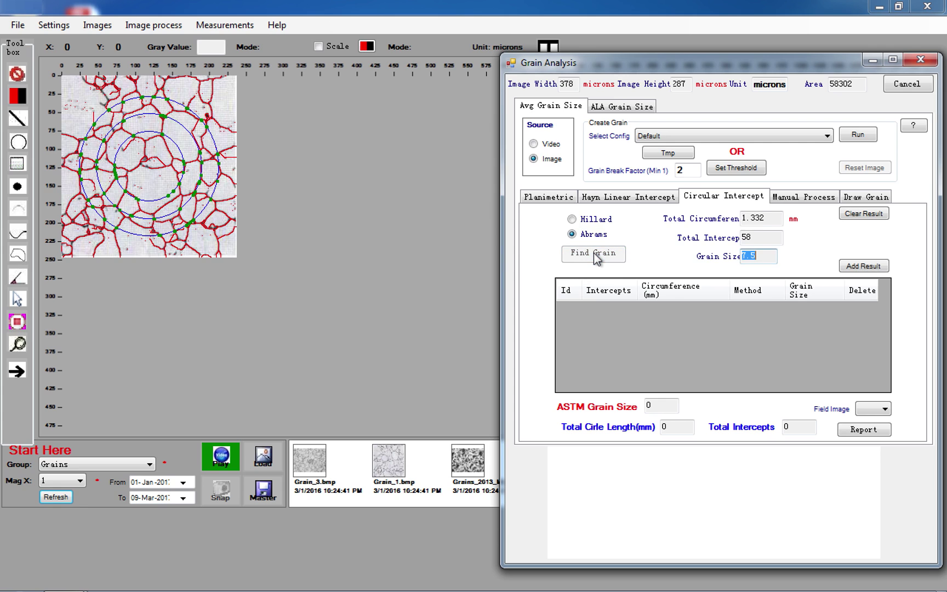
pyautogui.click(864, 267)
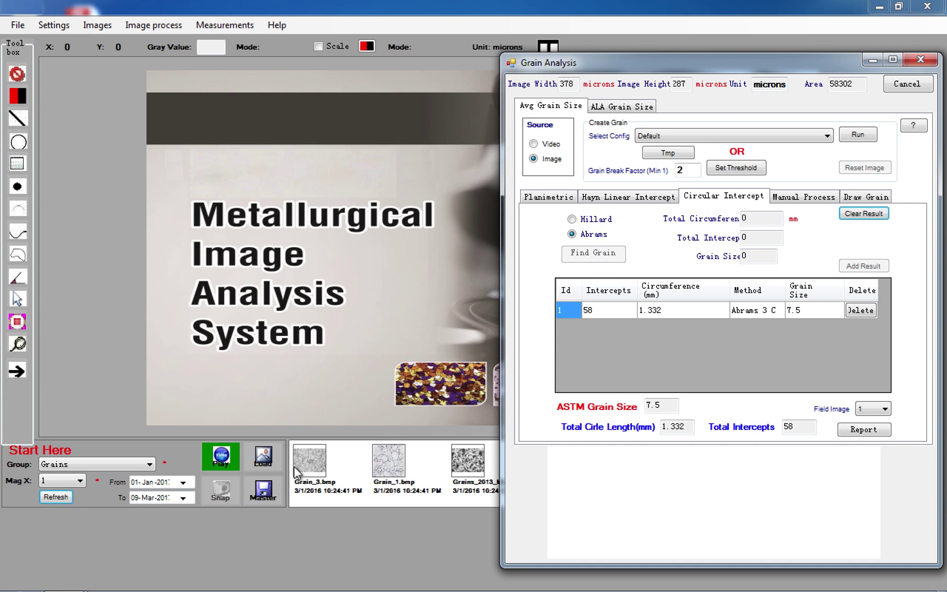
pyautogui.doubleClick(310, 464)
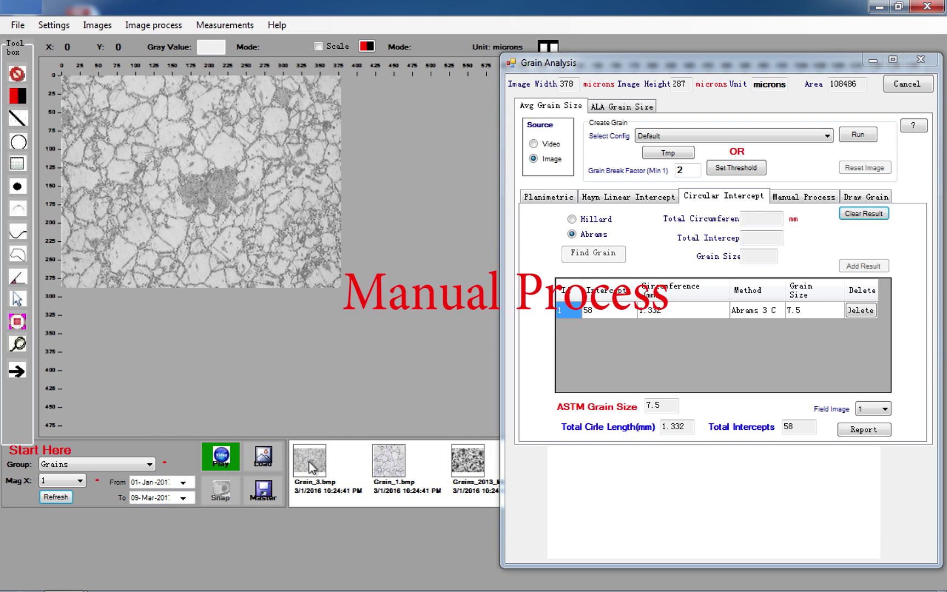
# Outline the grains and add a 3470-pixel hand-picked grain to the manual list, giving ASTM 5
pyautogui.click(805, 196)
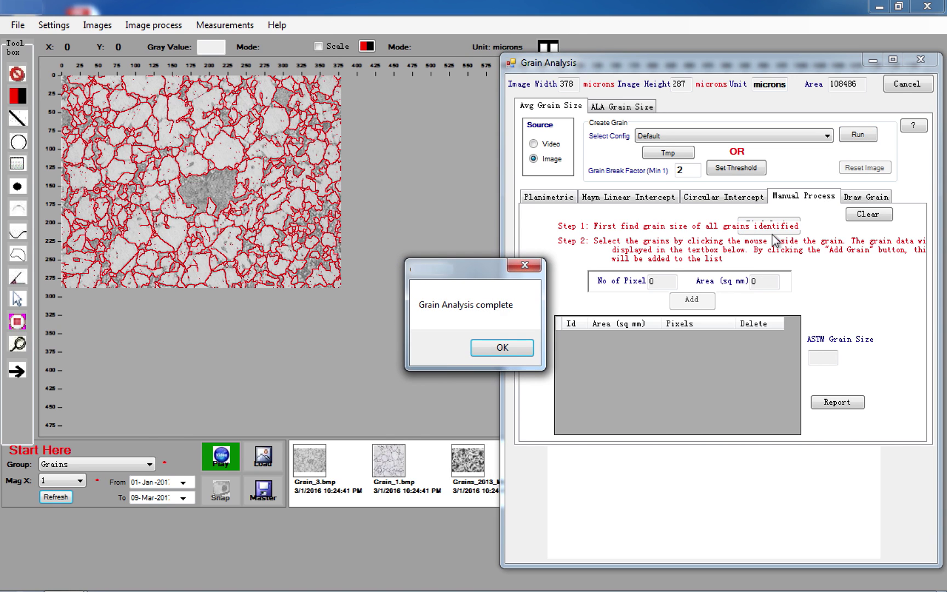
pyautogui.click(526, 357)
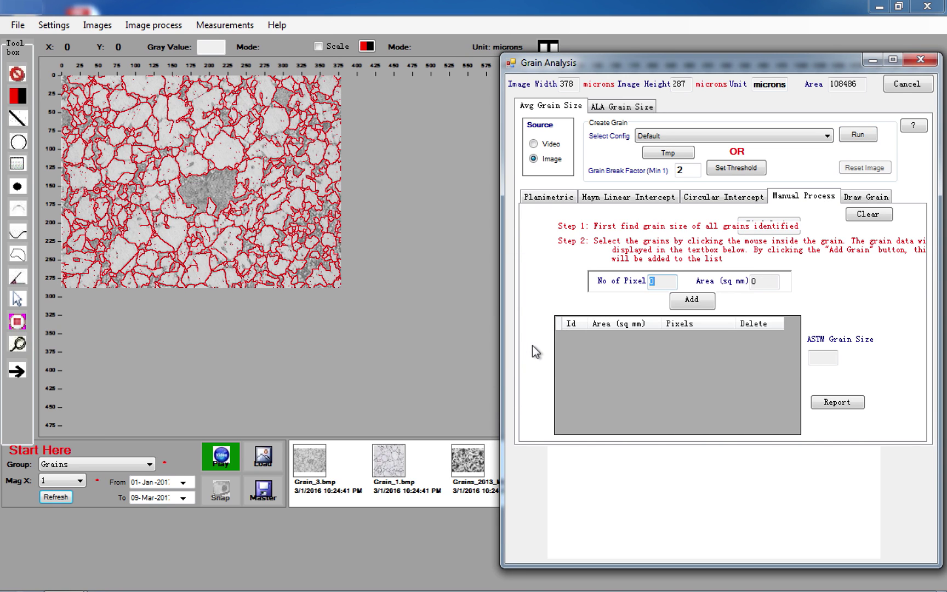
pyautogui.click(203, 198)
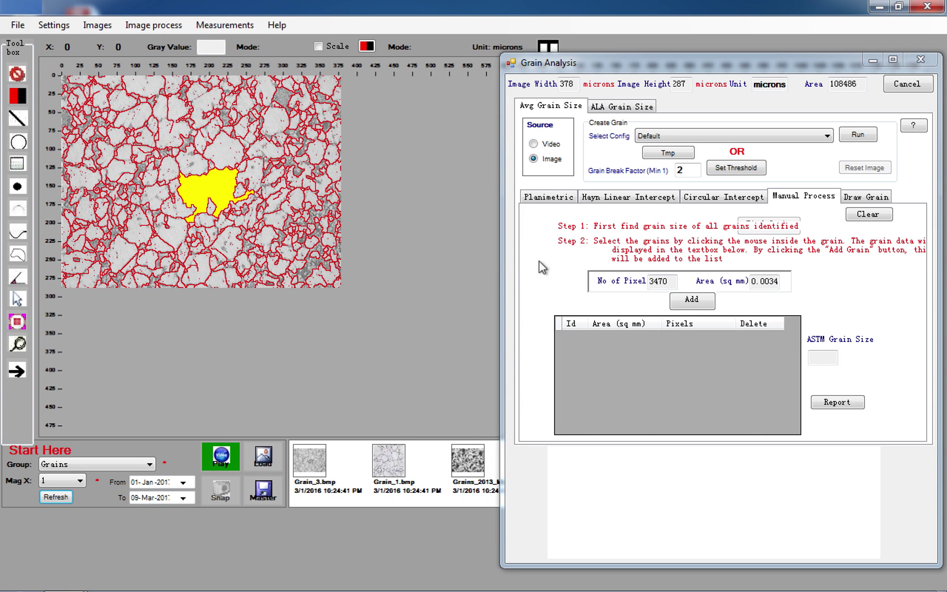
pyautogui.click(693, 300)
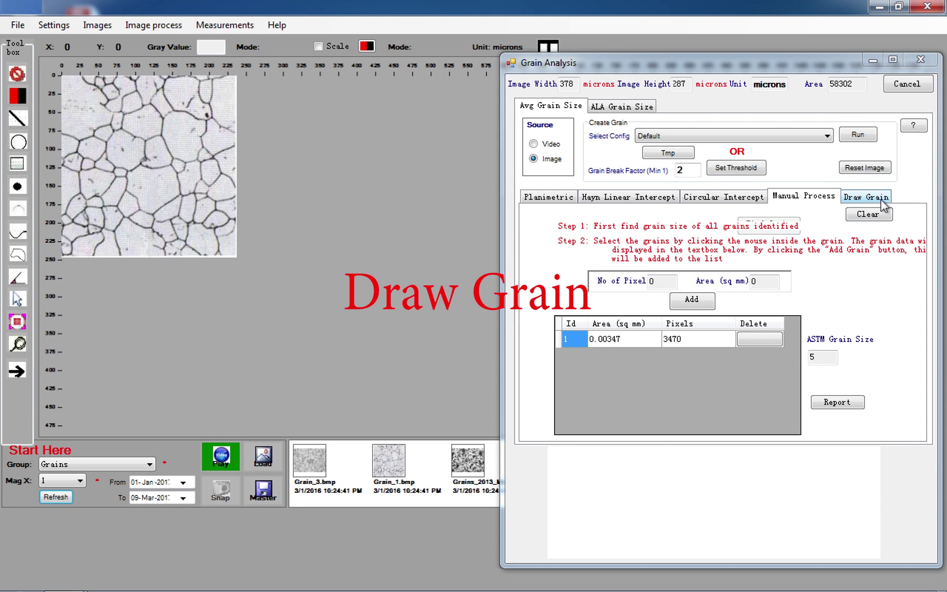
# Outline the grains and hand-draw a boundary line, giving a 325-pixel grain of size 8.5
pyautogui.click(866, 196)
pyautogui.click(858, 137)
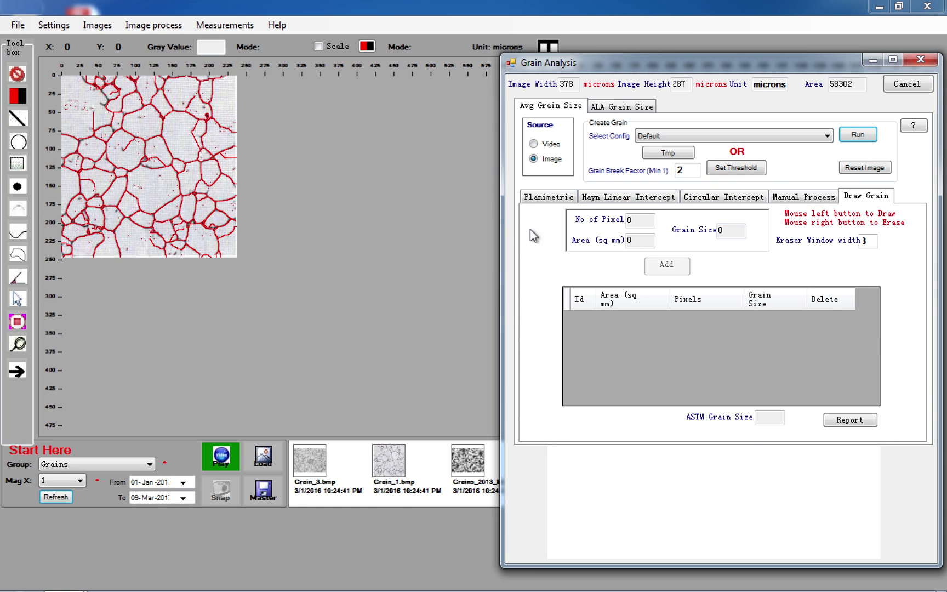
pyautogui.click(135, 249)
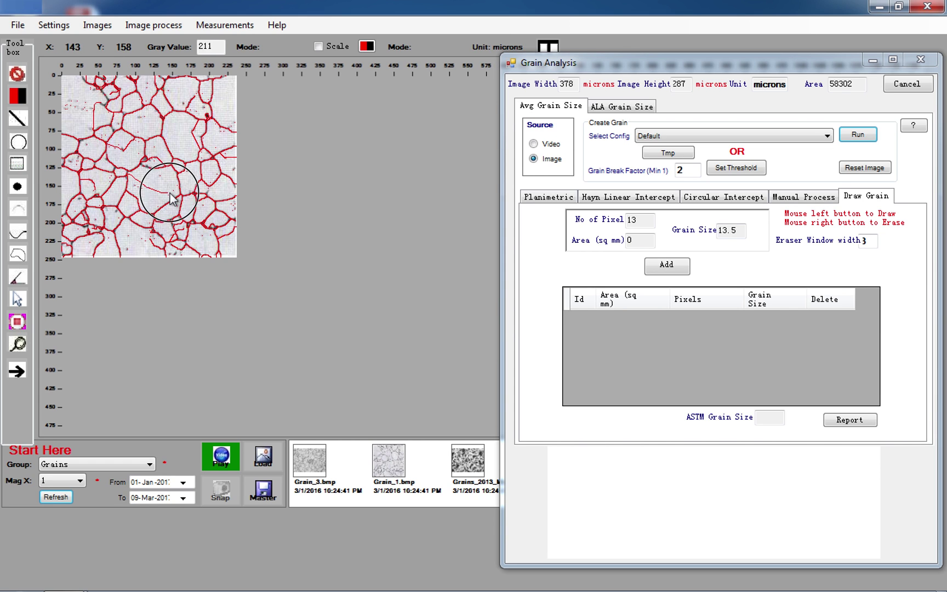
pyautogui.moveTo(173, 197); pyautogui.dragTo(184, 202)
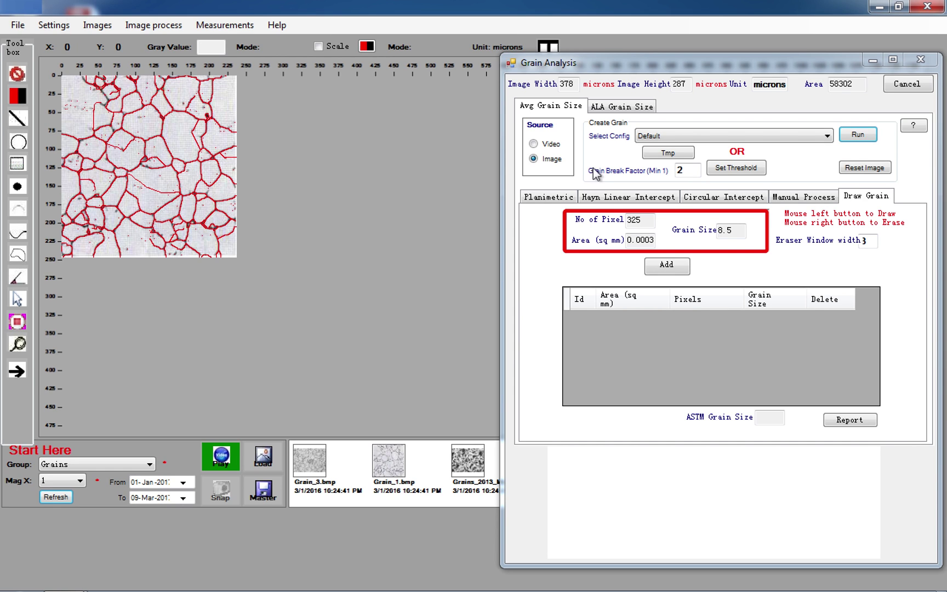
# Run a three-line Heyn linear intercept: 32.5 intercepts over 0.711 mm, grain size 7.5
pyautogui.click(604, 200)
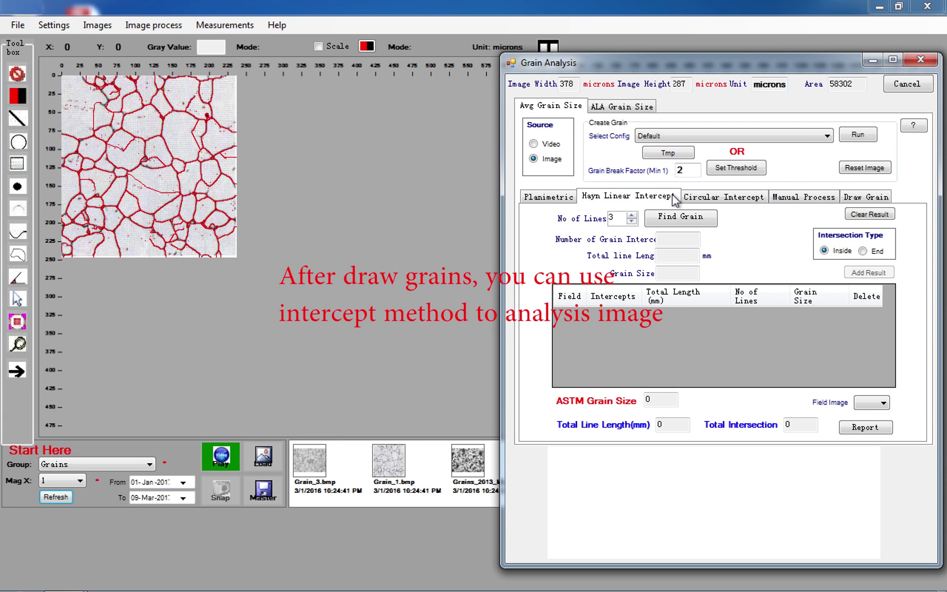
pyautogui.click(672, 219)
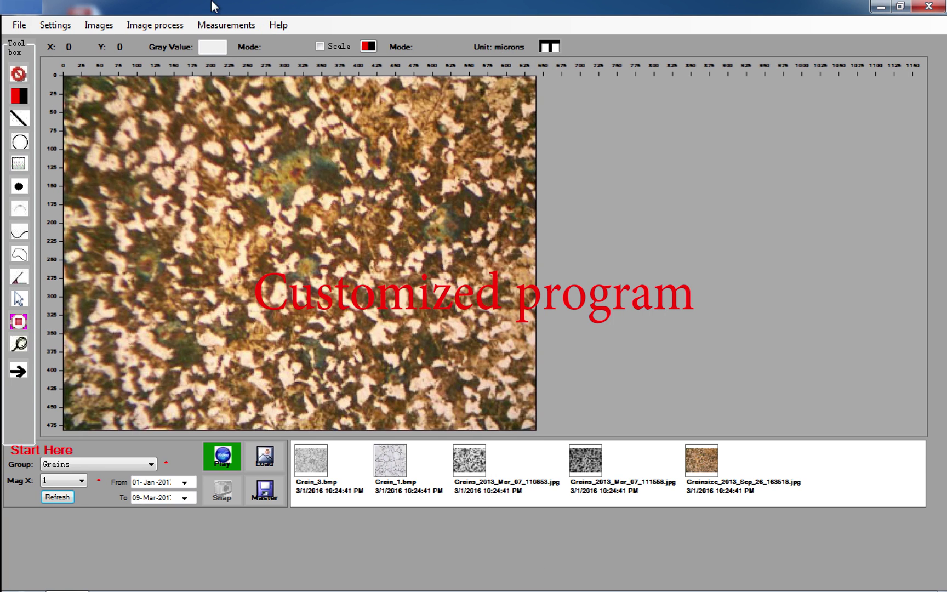
# Run grain size analysis with the Default configuration on the colour micrograph, then close it
pyautogui.click(225, 25)
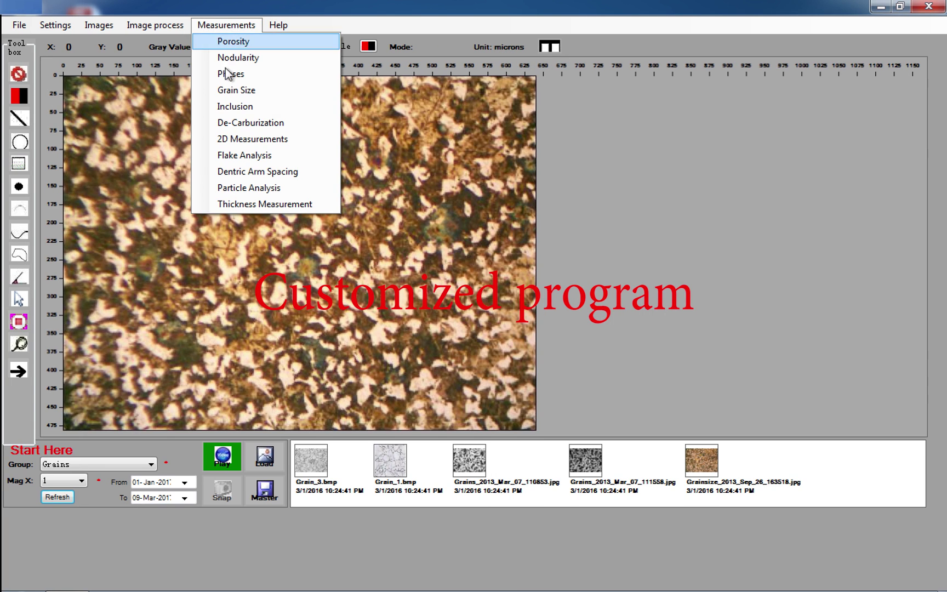
pyautogui.click(241, 91)
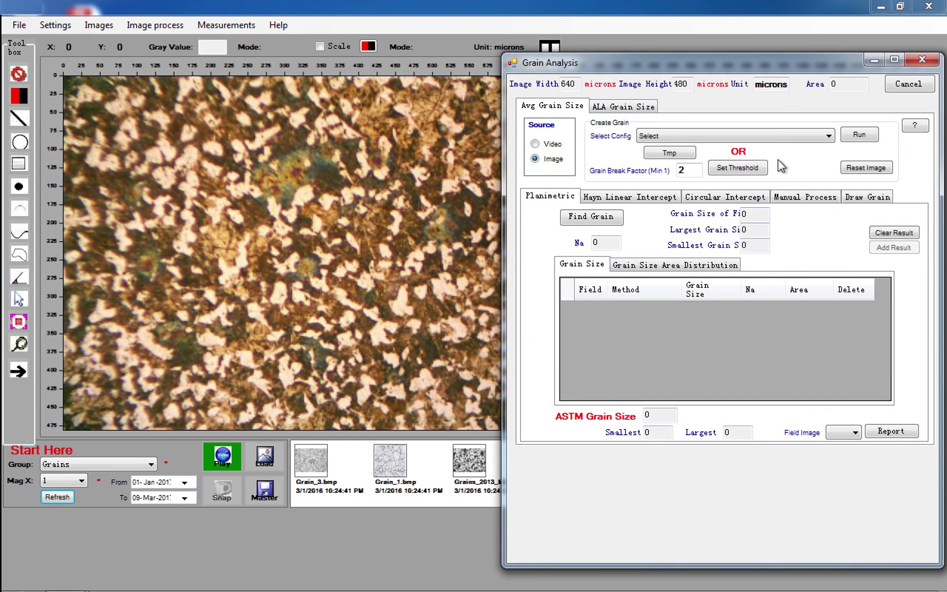
pyautogui.click(795, 137)
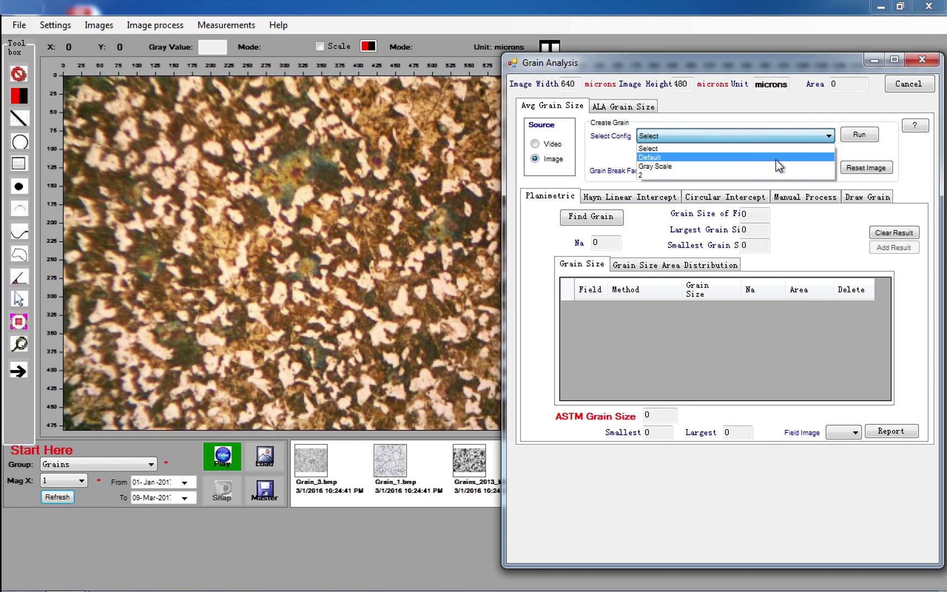
pyautogui.click(775, 159)
pyautogui.click(859, 135)
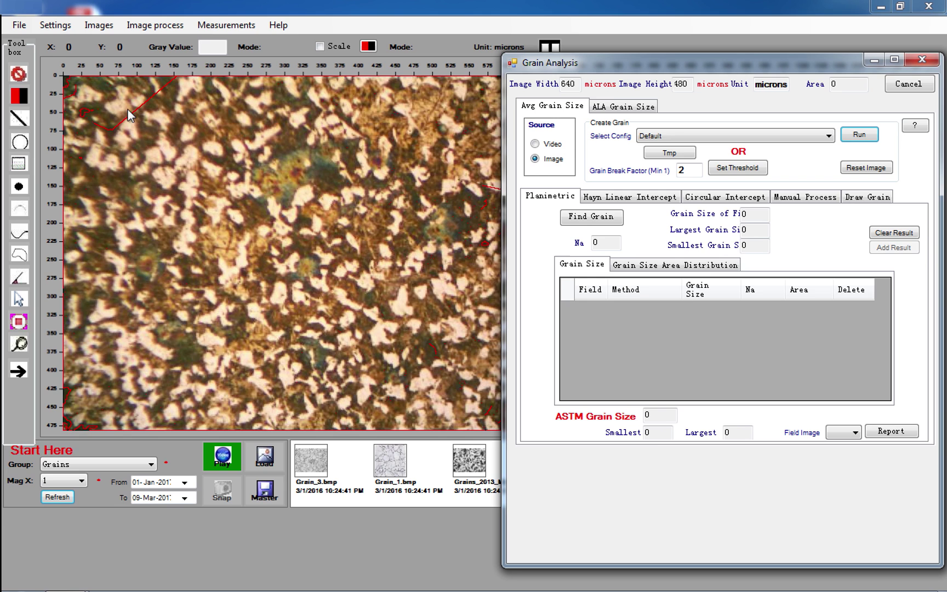
pyautogui.click(922, 60)
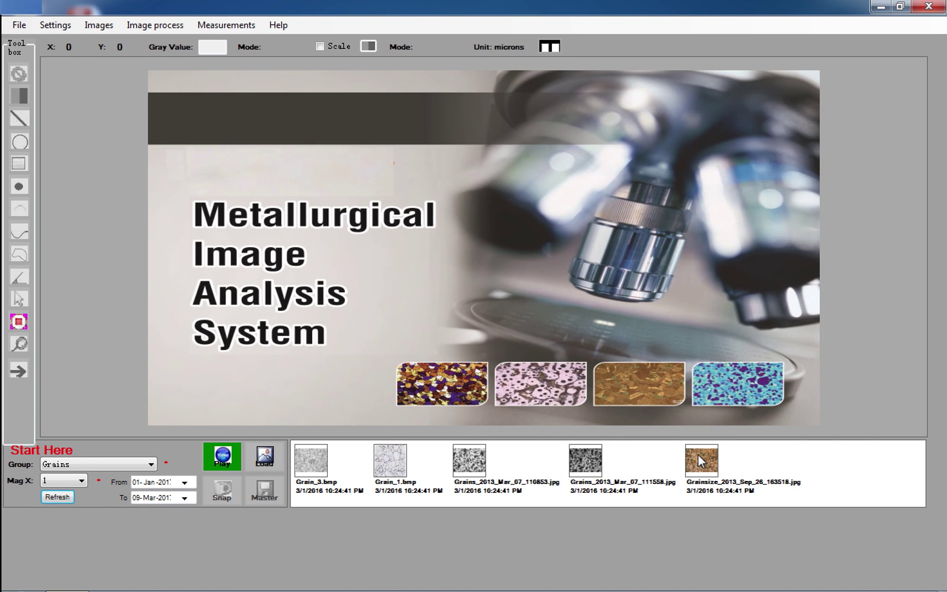
# Load the Grainsize micrograph into Image Preparation's step-by-step execution
pyautogui.doubleClick(698, 454)
pyautogui.click(225, 24)
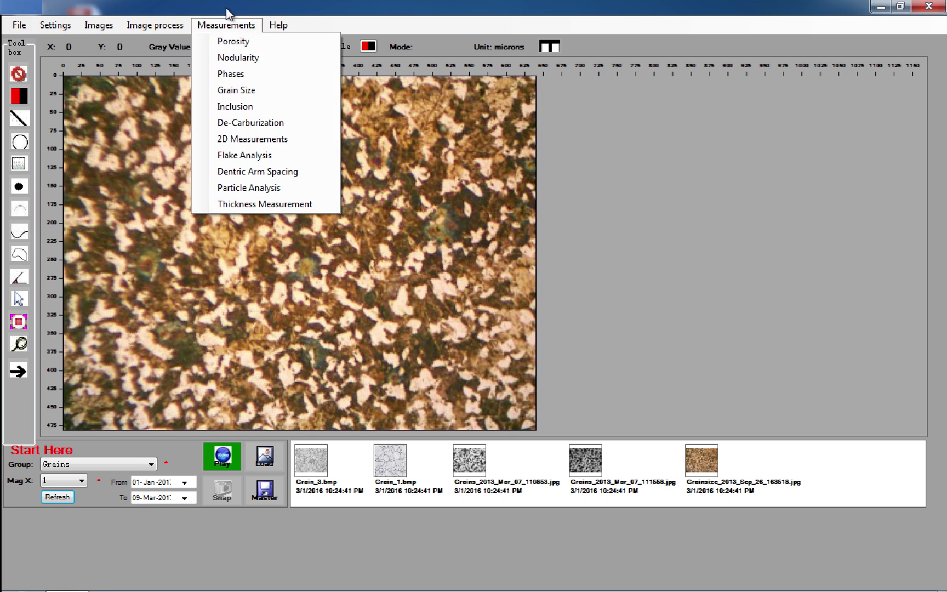
pyautogui.moveTo(155, 25)
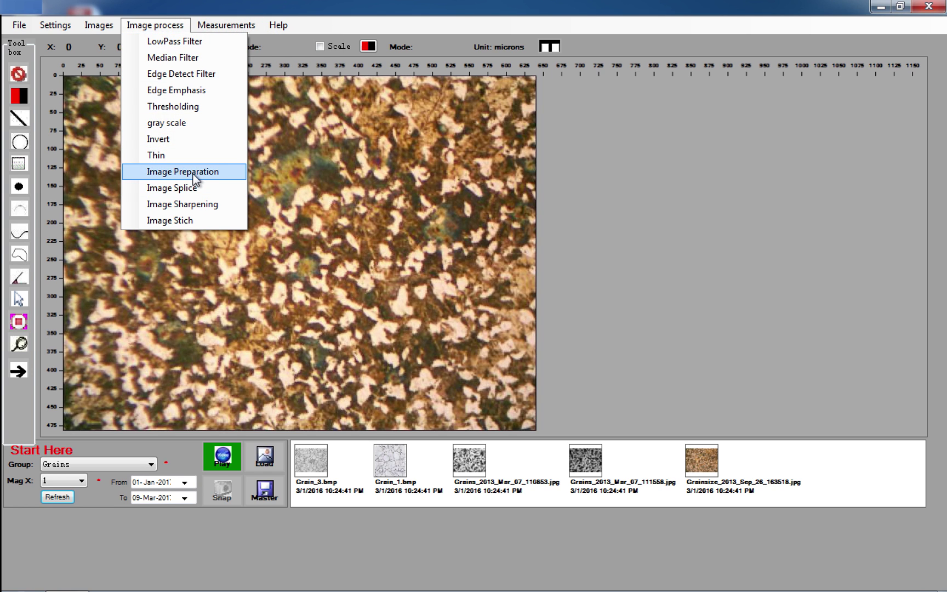
pyautogui.click(196, 178)
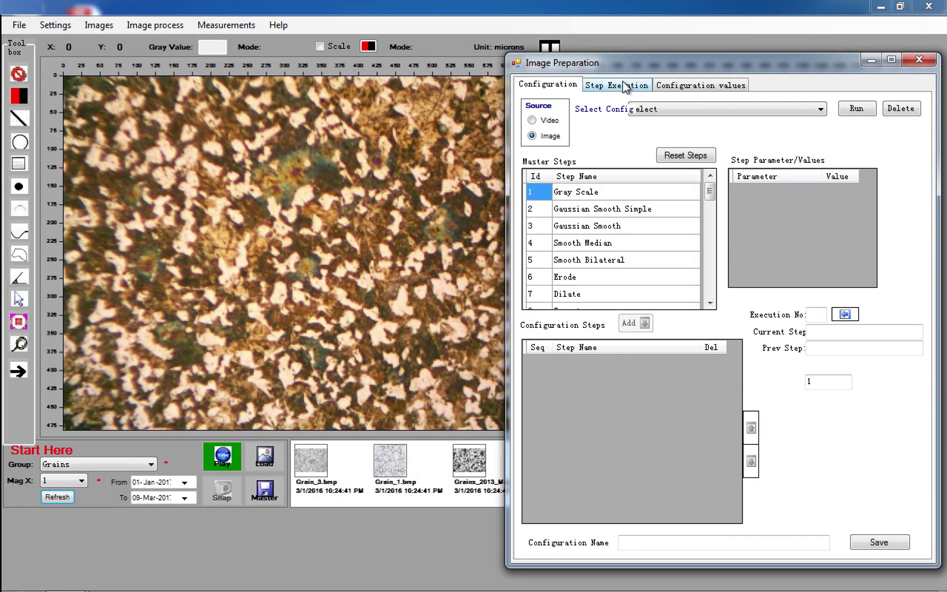
pyautogui.click(625, 87)
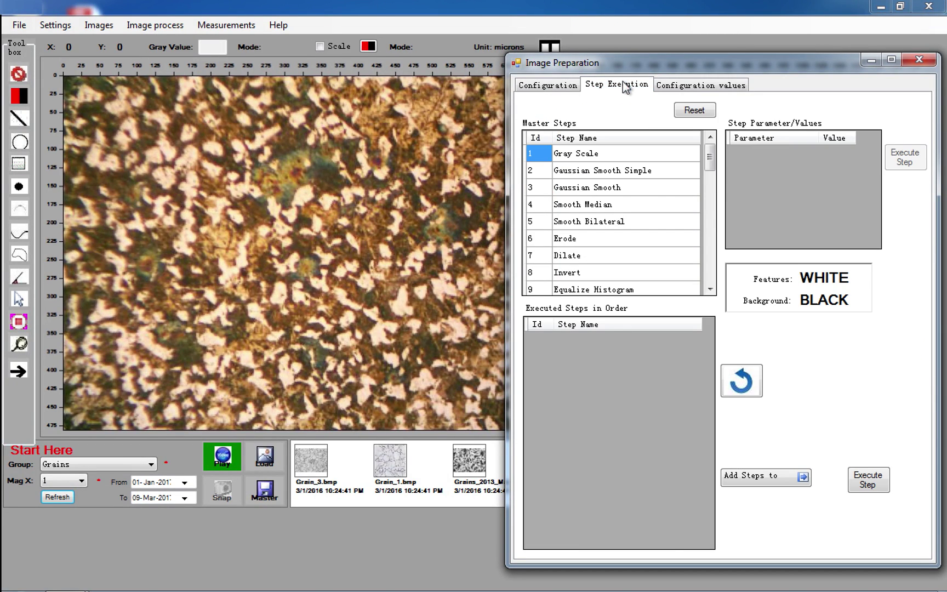
# Apply Gray Scale and Smooth Median to the image, then undo both
pyautogui.click(617, 154)
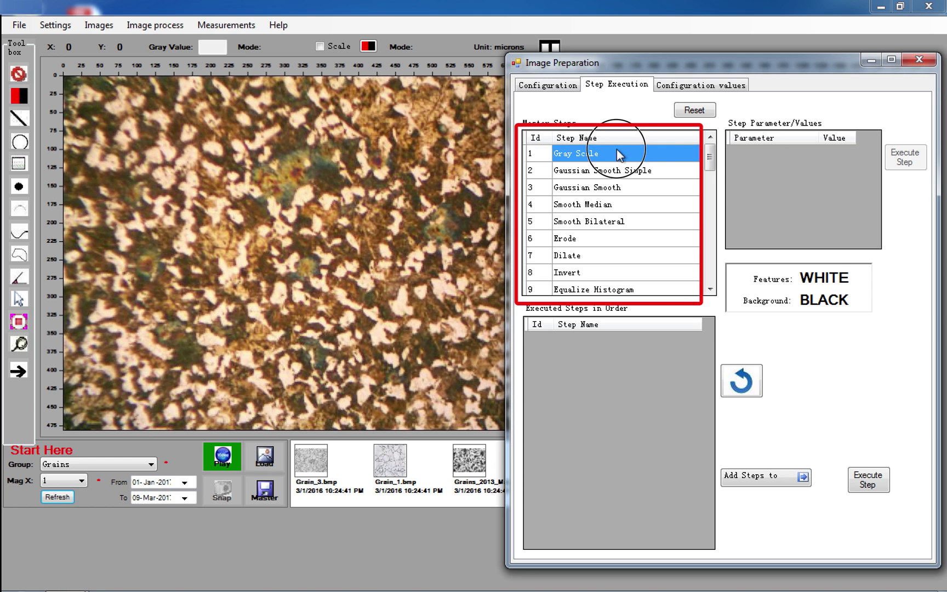
pyautogui.click(900, 163)
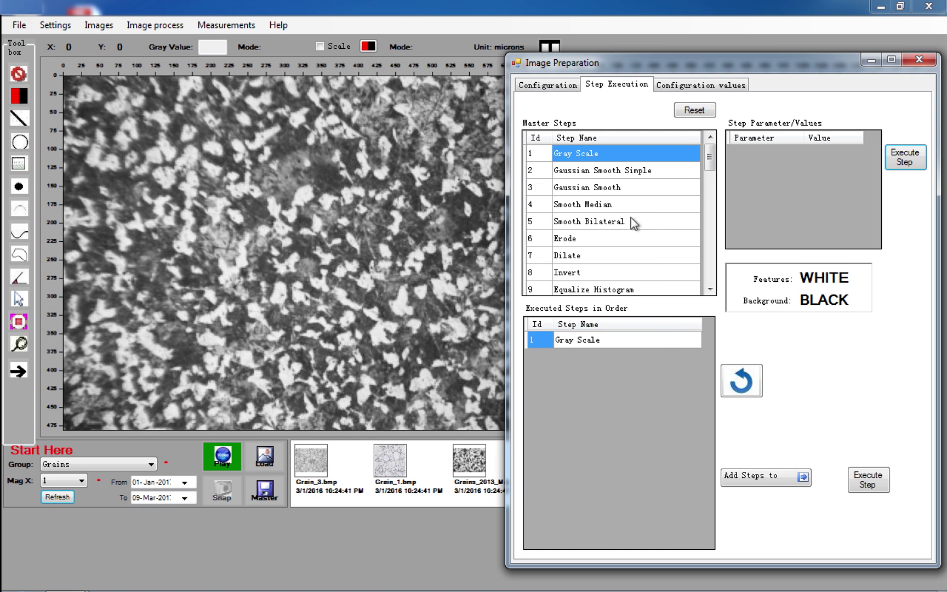
pyautogui.click(592, 205)
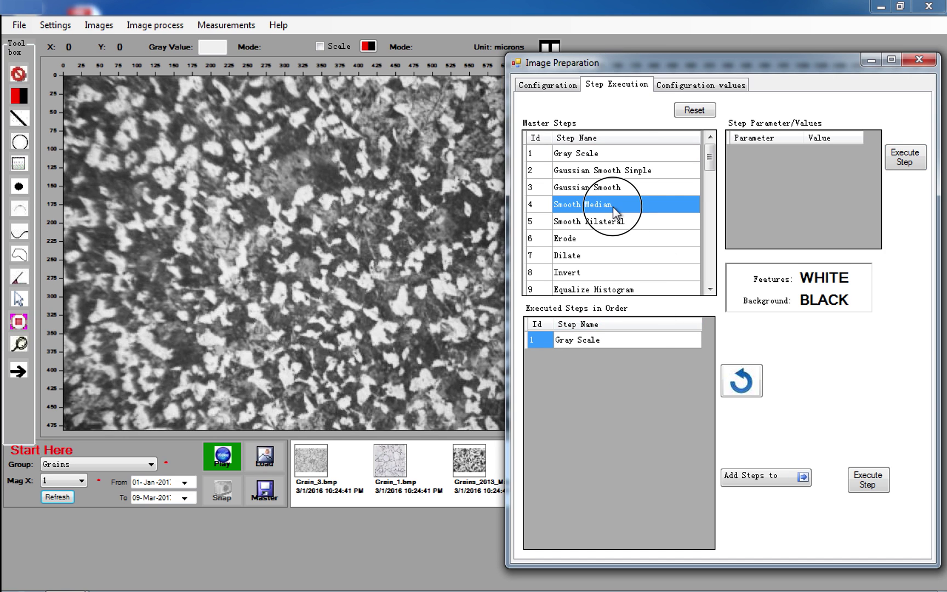
pyautogui.click(906, 158)
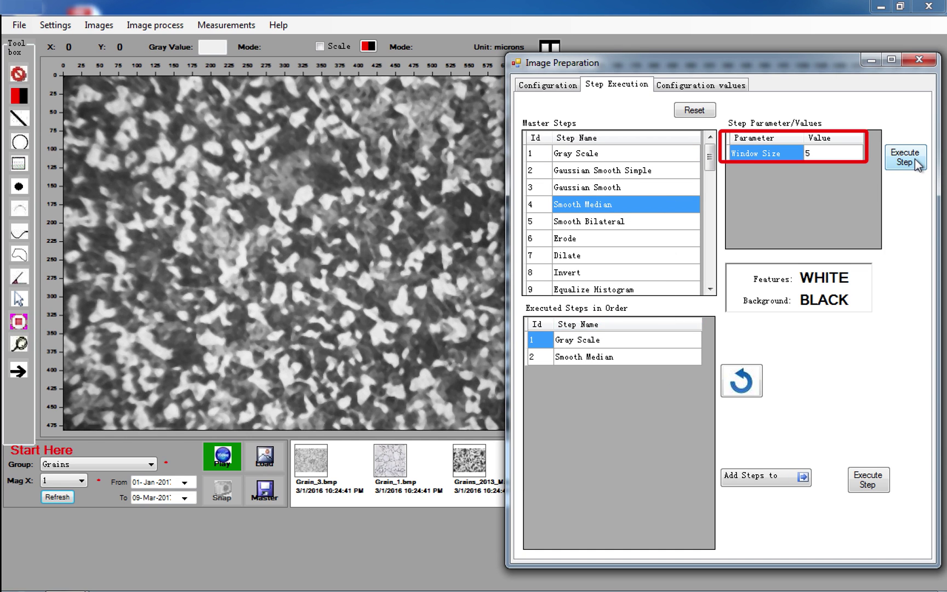
pyautogui.click(735, 385)
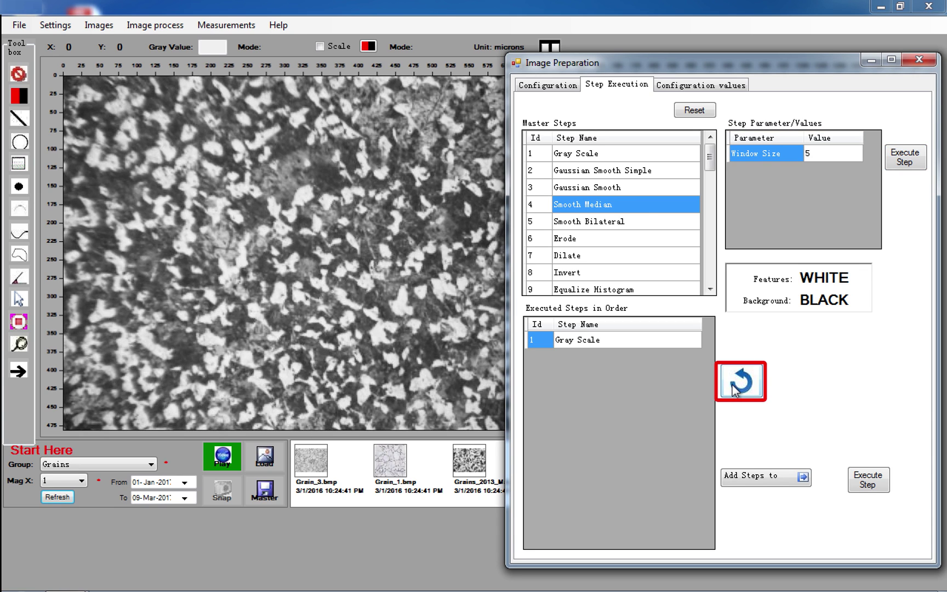
# Apply Gray Scale, Smooth Median and Correct Illumination to the grain image
pyautogui.click(611, 153)
pyautogui.click(904, 158)
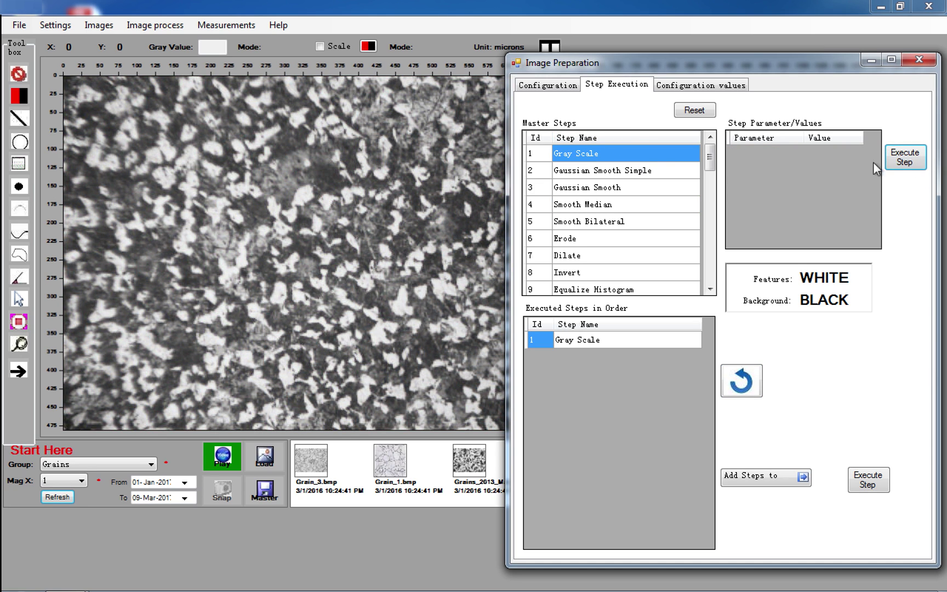
pyautogui.click(654, 207)
pyautogui.click(905, 157)
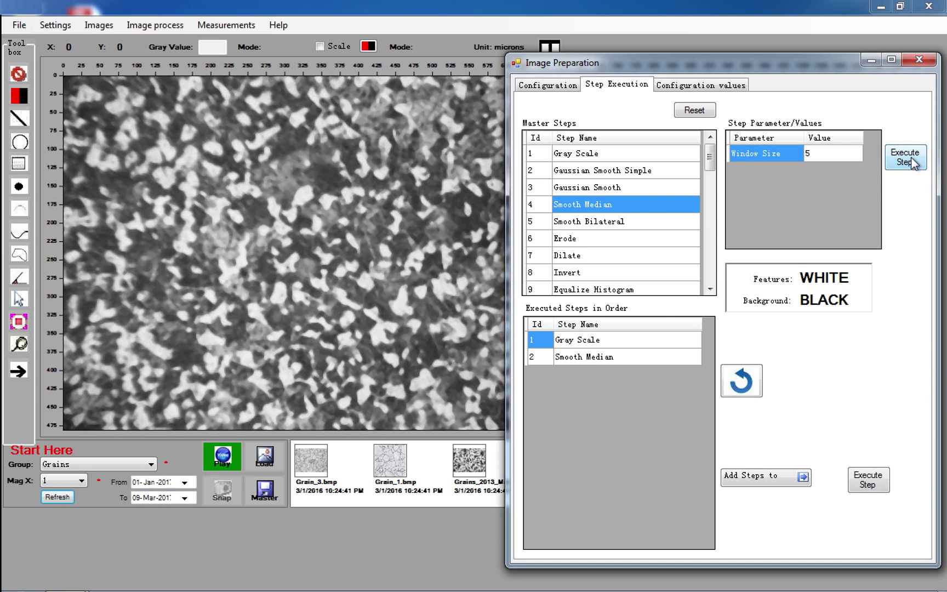
pyautogui.moveTo(709, 157); pyautogui.dragTo(710, 191)
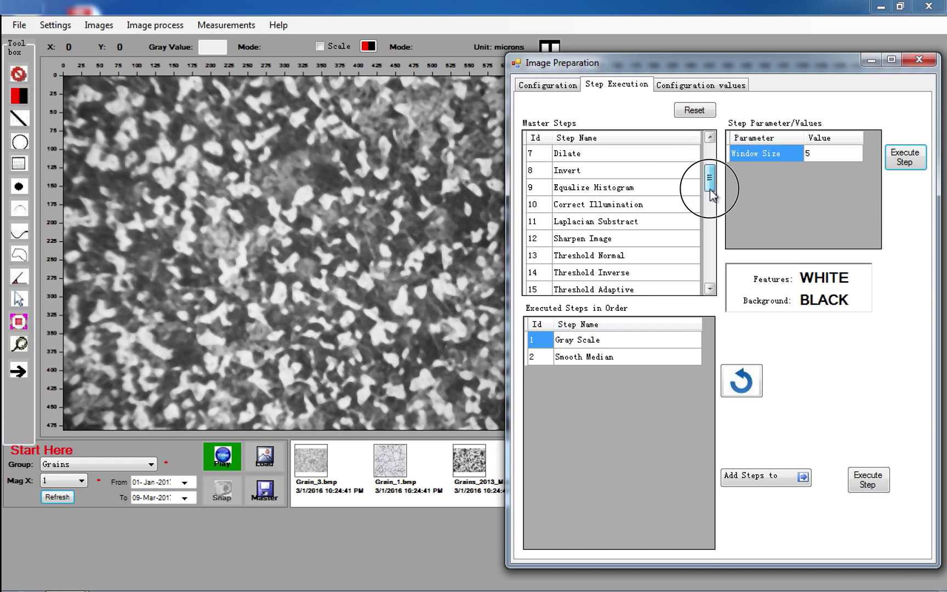
pyautogui.click(614, 208)
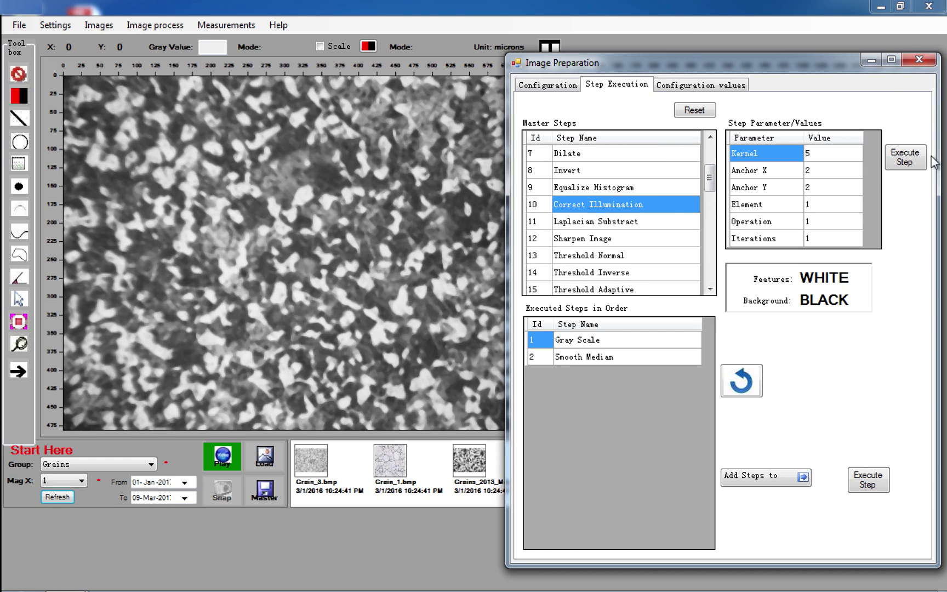
pyautogui.click(906, 156)
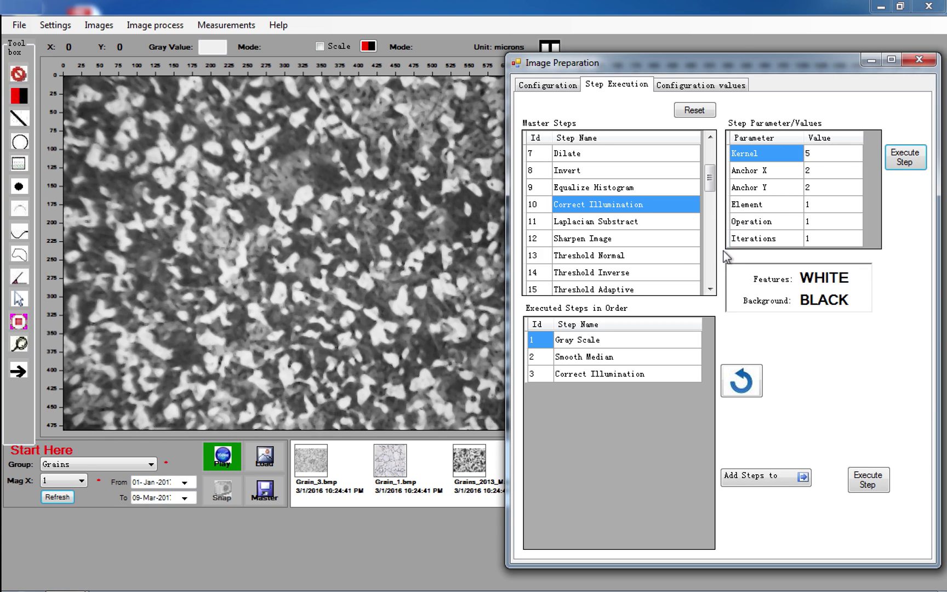
# Apply Threshold Adaptive with block size 27 to make the image black and white
pyautogui.click(639, 288)
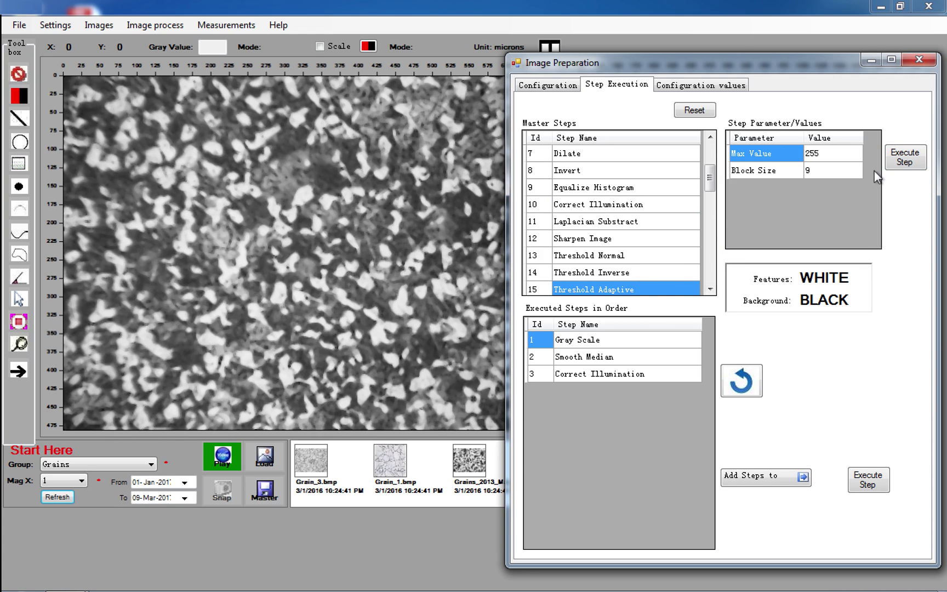
pyautogui.click(851, 168)
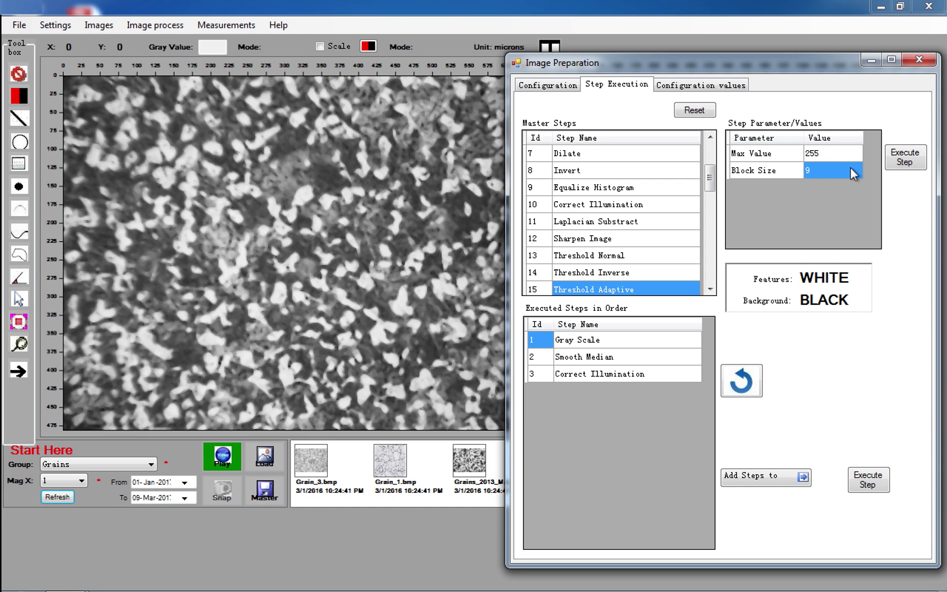
pyautogui.write('27')
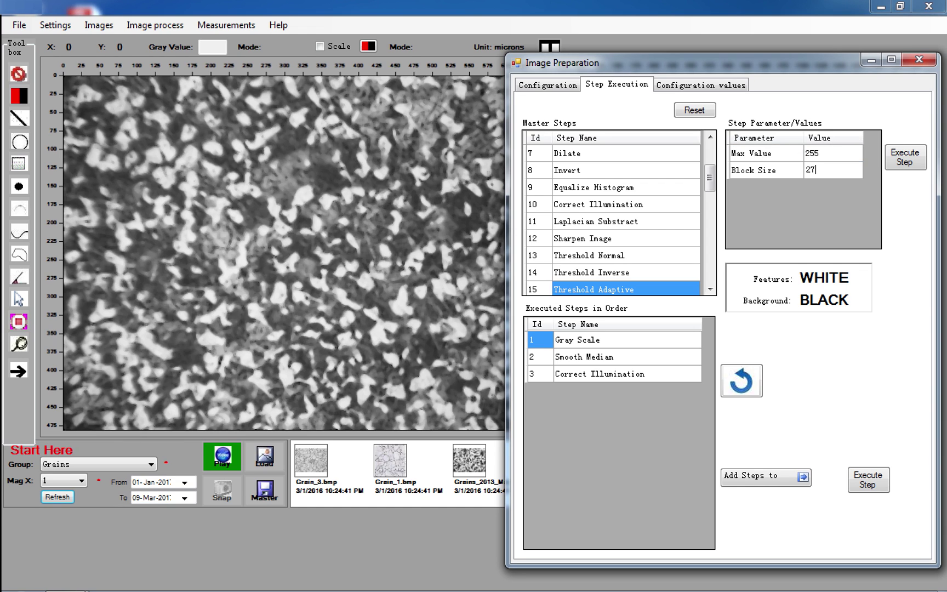
pyautogui.click(905, 157)
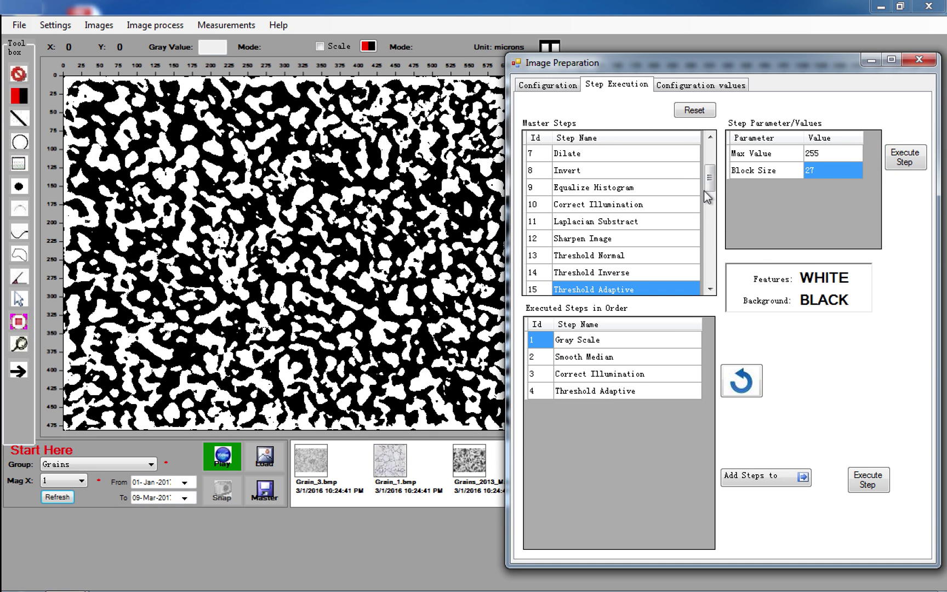
pyautogui.moveTo(709, 179); pyautogui.dragTo(709, 199)
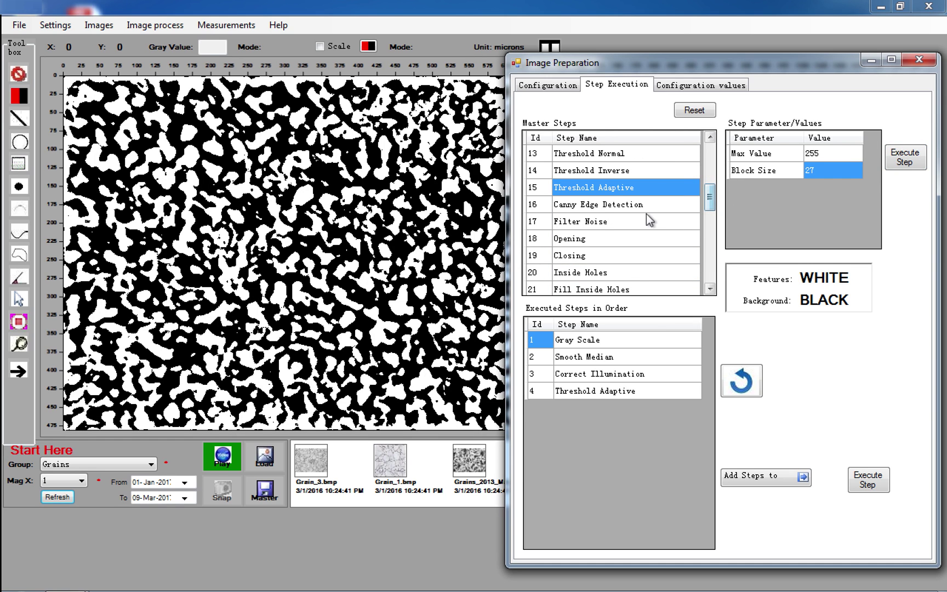
# Apply Filter Noise, Fill Inside Holes (max size 50, Dark White d), then Invert
pyautogui.click(635, 222)
pyautogui.click(905, 156)
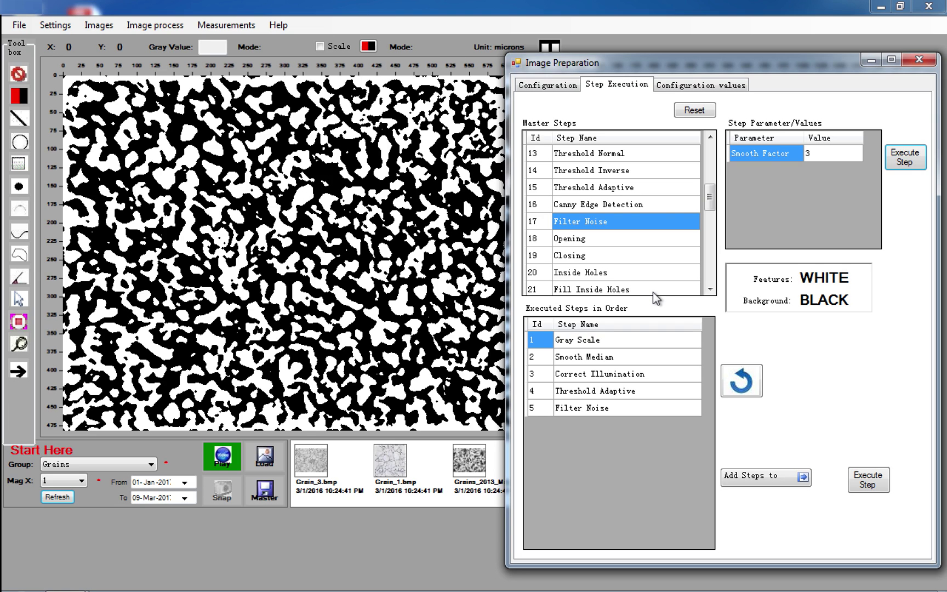
pyautogui.click(636, 290)
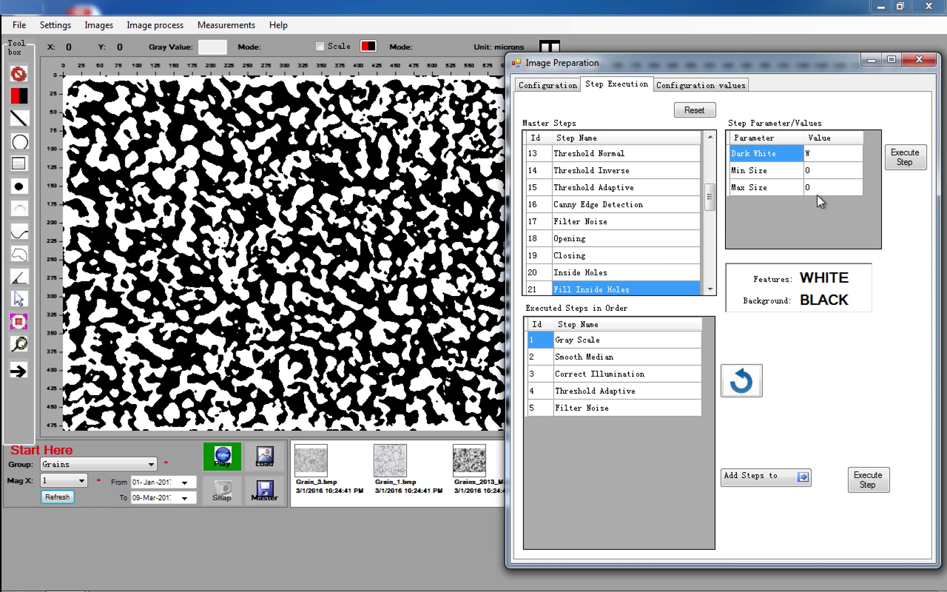
pyautogui.click(826, 188)
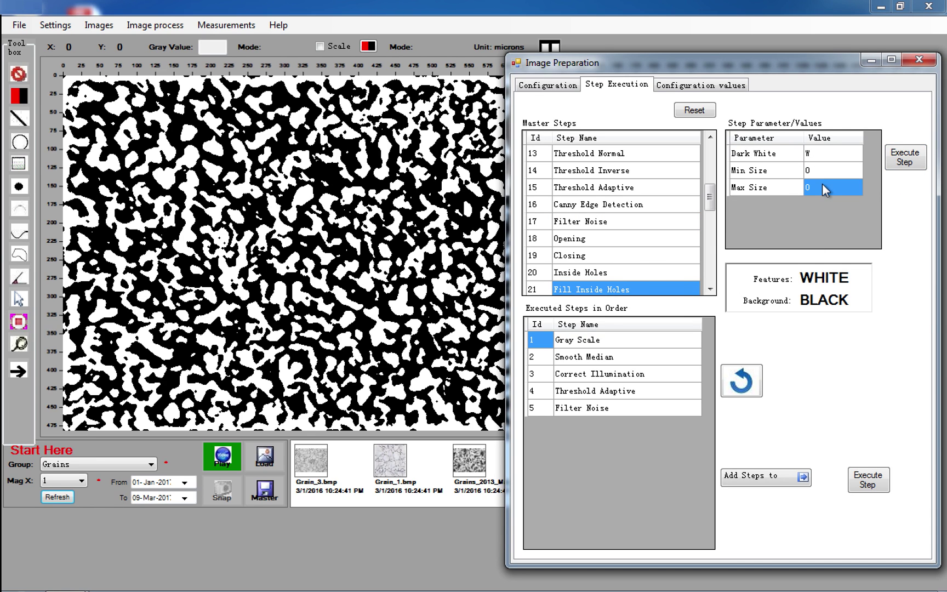
pyautogui.write('5')
pyautogui.click(832, 153)
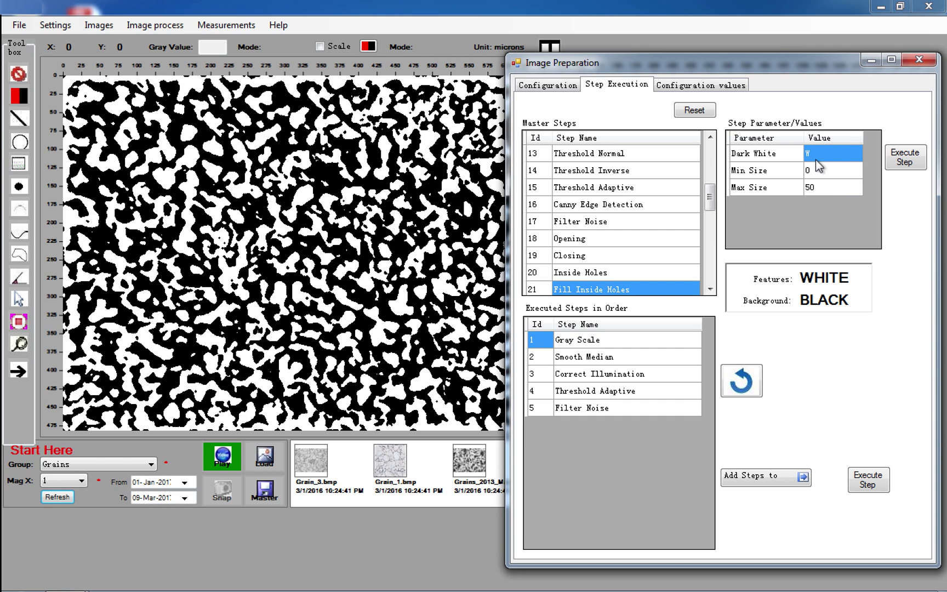
pyautogui.write('d')
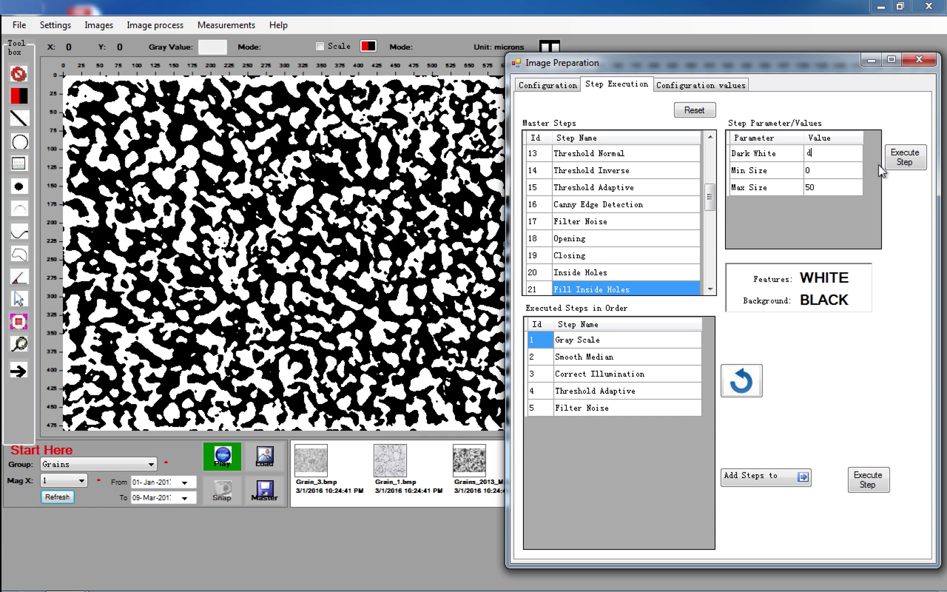
pyautogui.click(918, 168)
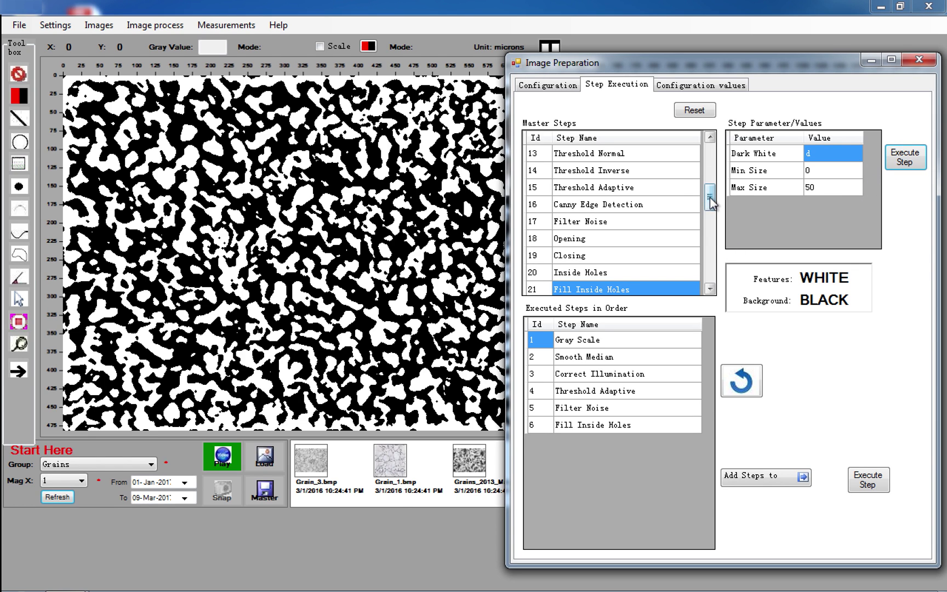
pyautogui.moveTo(712, 199); pyautogui.dragTo(710, 178)
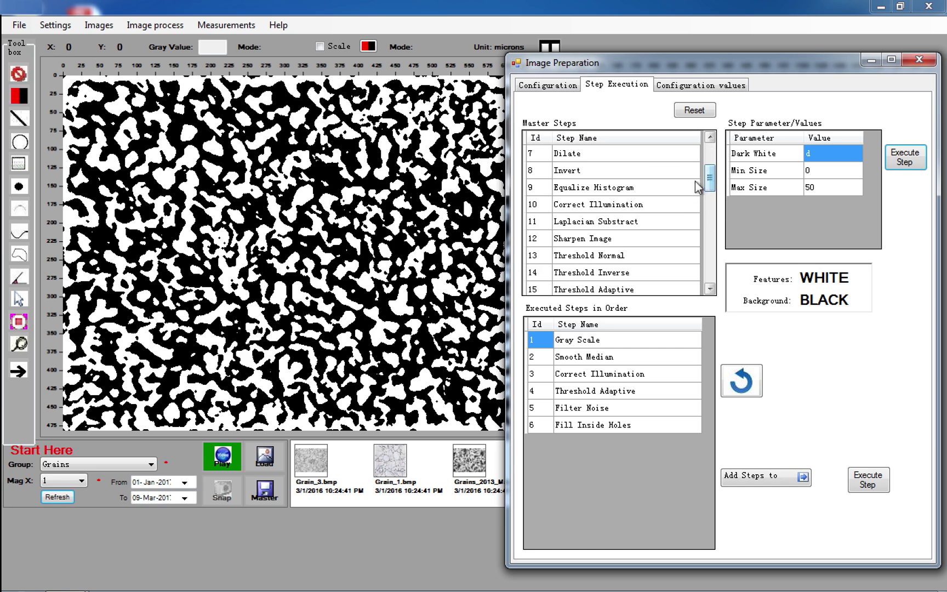
pyautogui.click(626, 171)
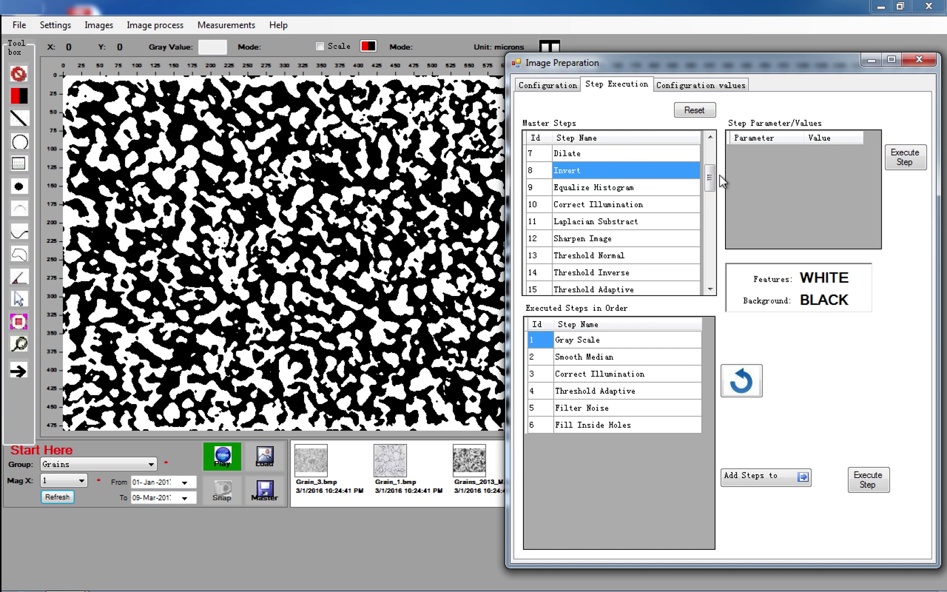
pyautogui.click(921, 159)
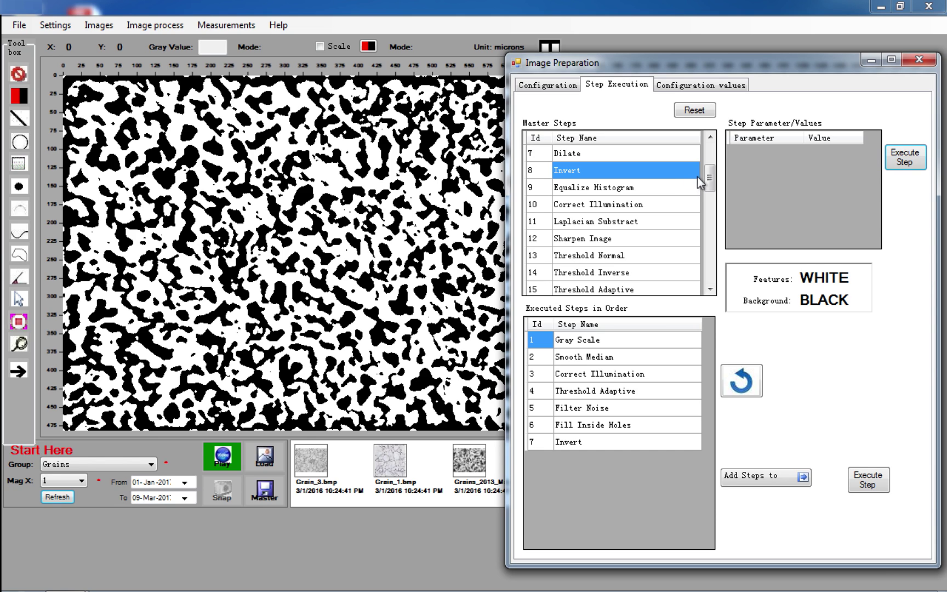
pyautogui.moveTo(710, 179); pyautogui.dragTo(711, 196)
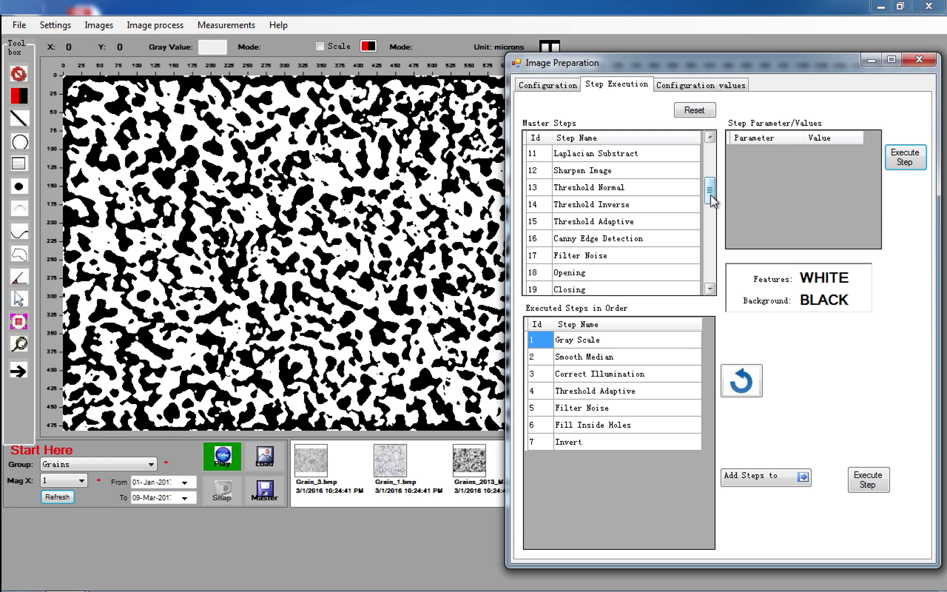
pyautogui.moveTo(710, 191); pyautogui.dragTo(710, 241)
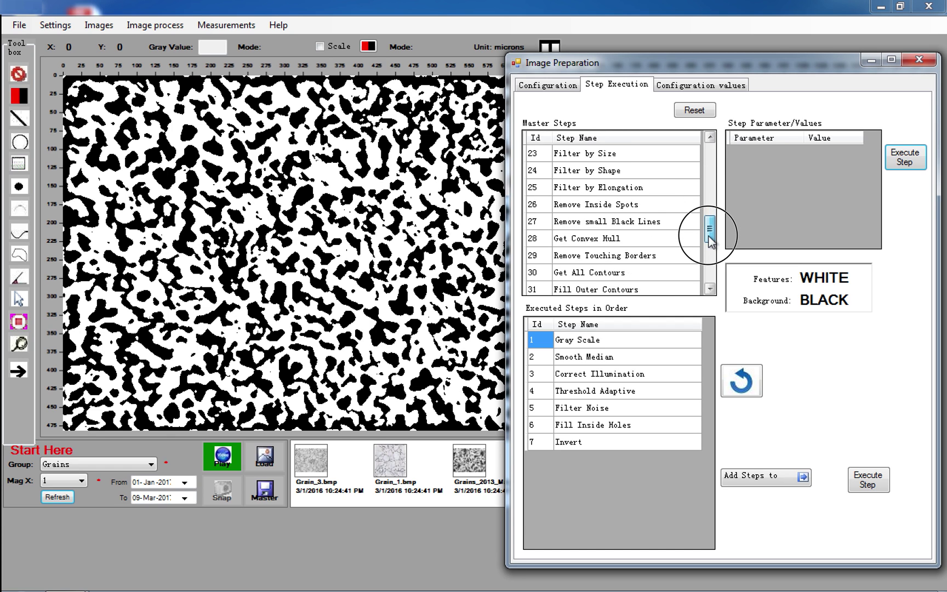
# Apply Break large Black grains, Morphology Thin Image and Write grain on Original Image
pyautogui.click(633, 288)
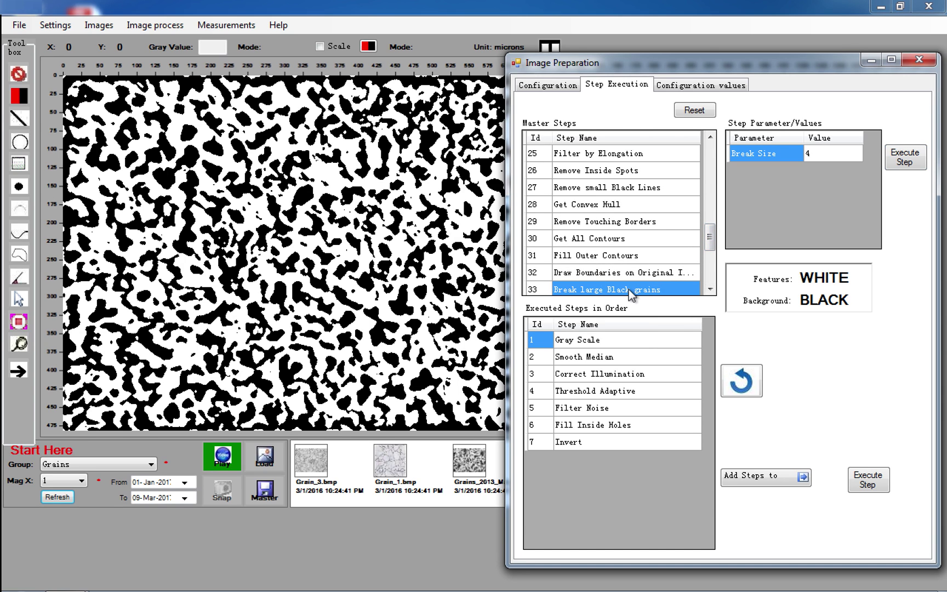
pyautogui.click(919, 161)
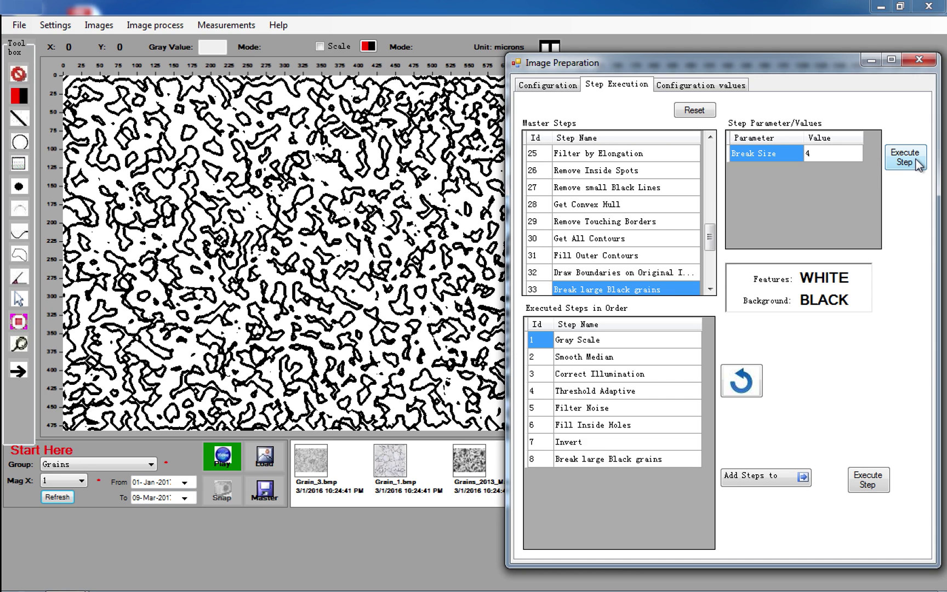
pyautogui.moveTo(709, 237); pyautogui.dragTo(711, 263)
pyautogui.click(600, 221)
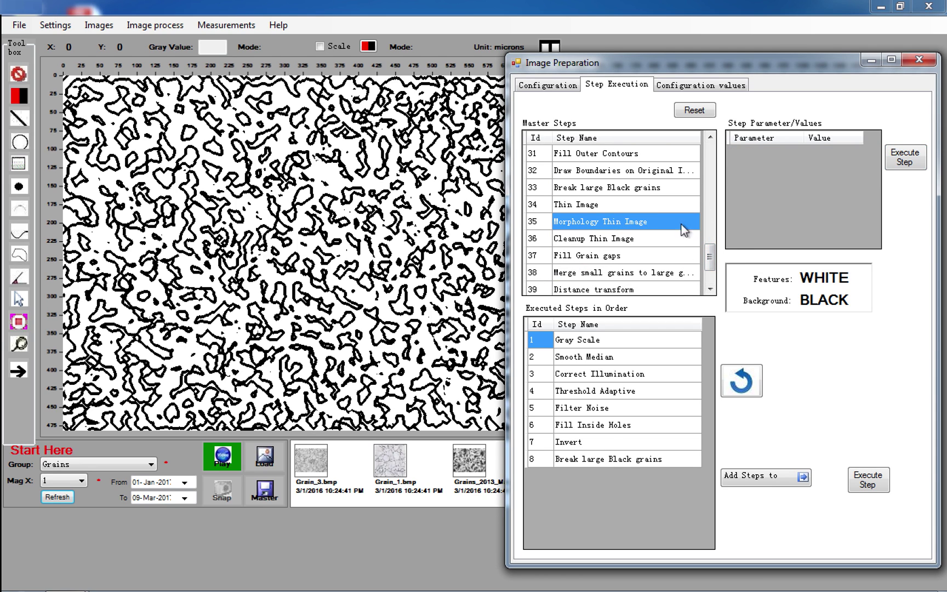
pyautogui.click(905, 158)
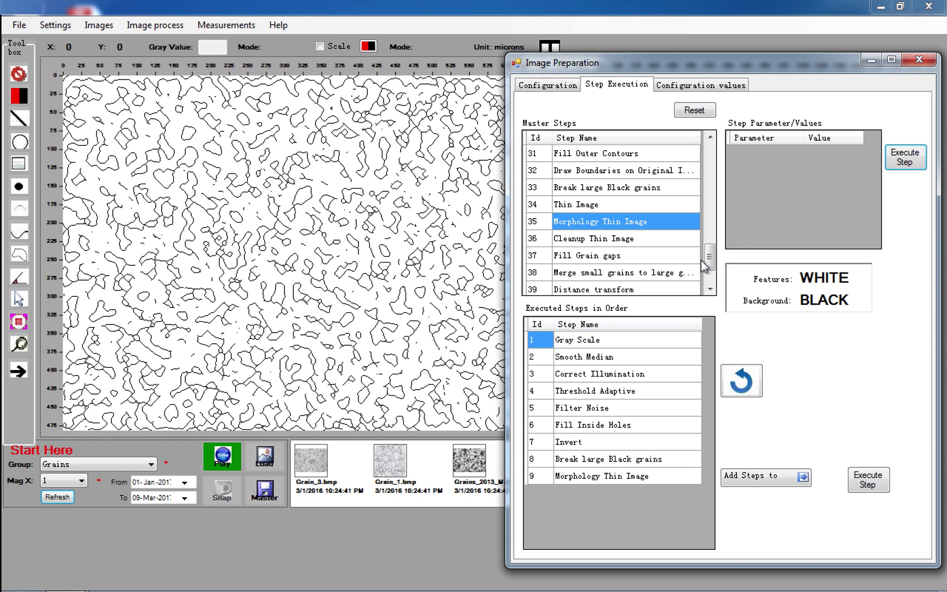
pyautogui.moveTo(709, 257); pyautogui.dragTo(708, 287)
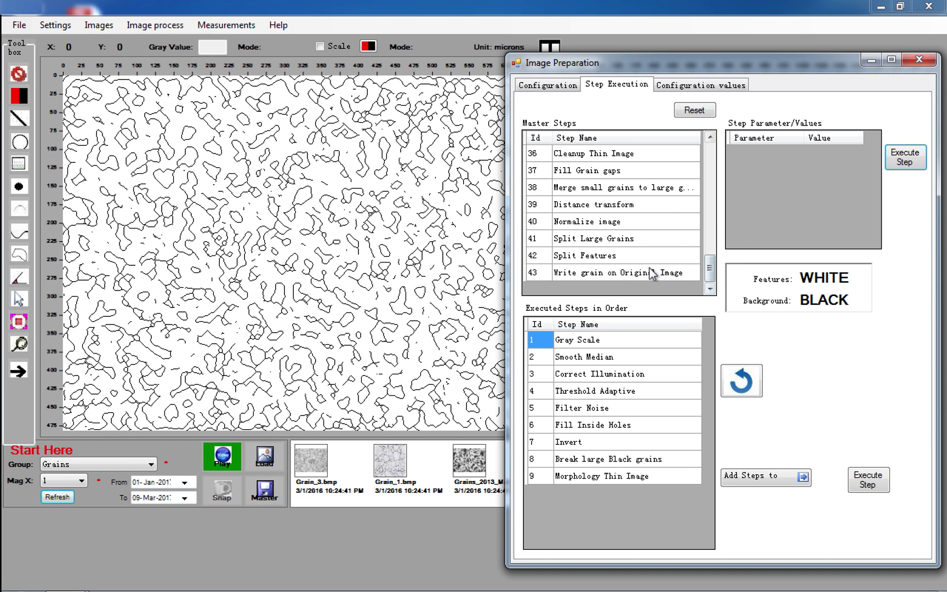
pyautogui.click(653, 272)
pyautogui.click(906, 158)
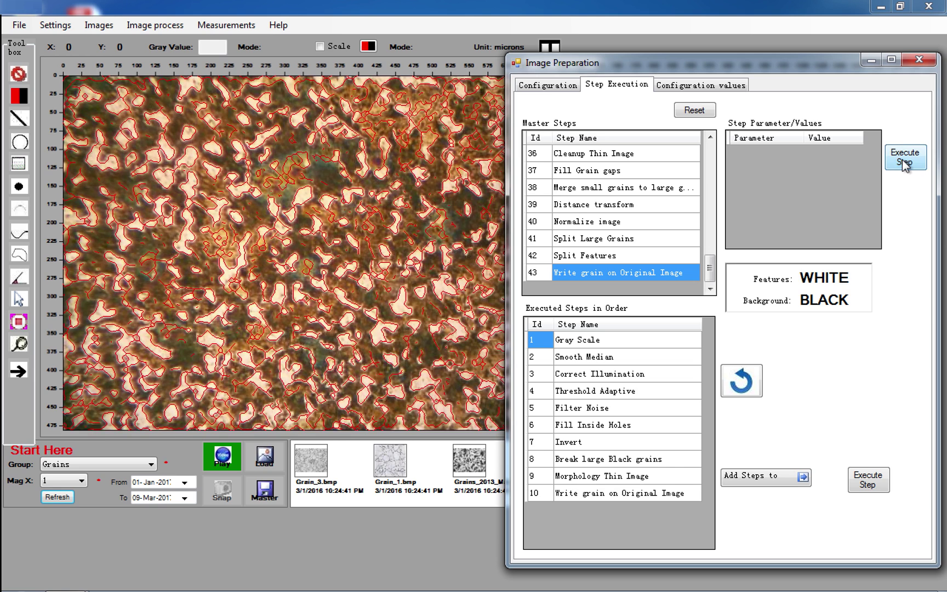
# Add the ten executed steps to a configuration and start entering its name
pyautogui.click(783, 480)
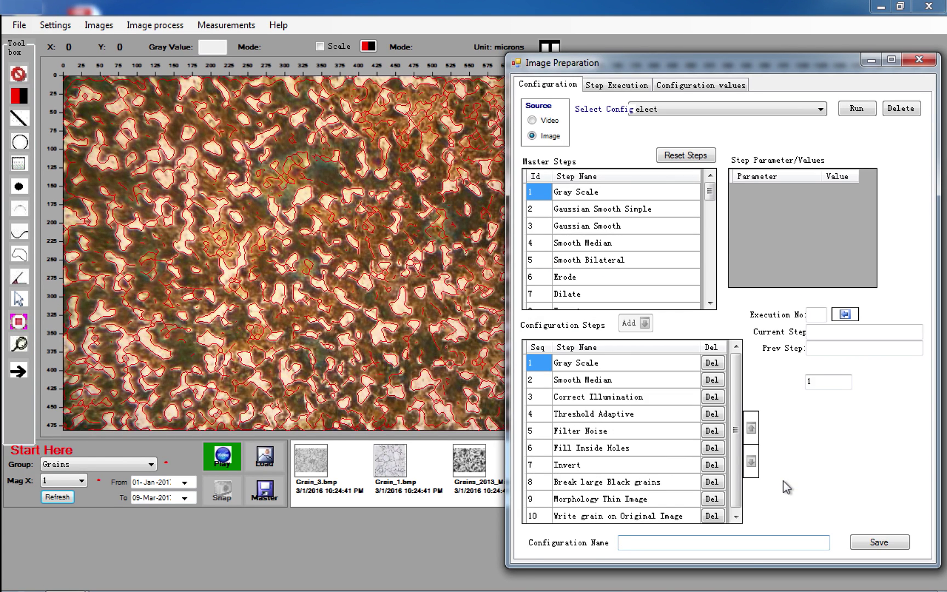
pyautogui.click(743, 549)
pyautogui.write('test1')
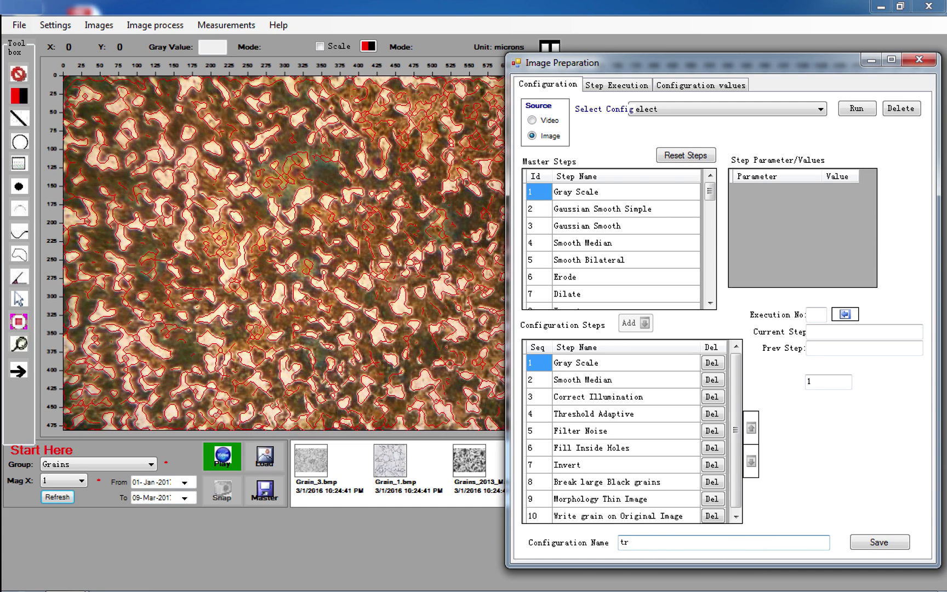